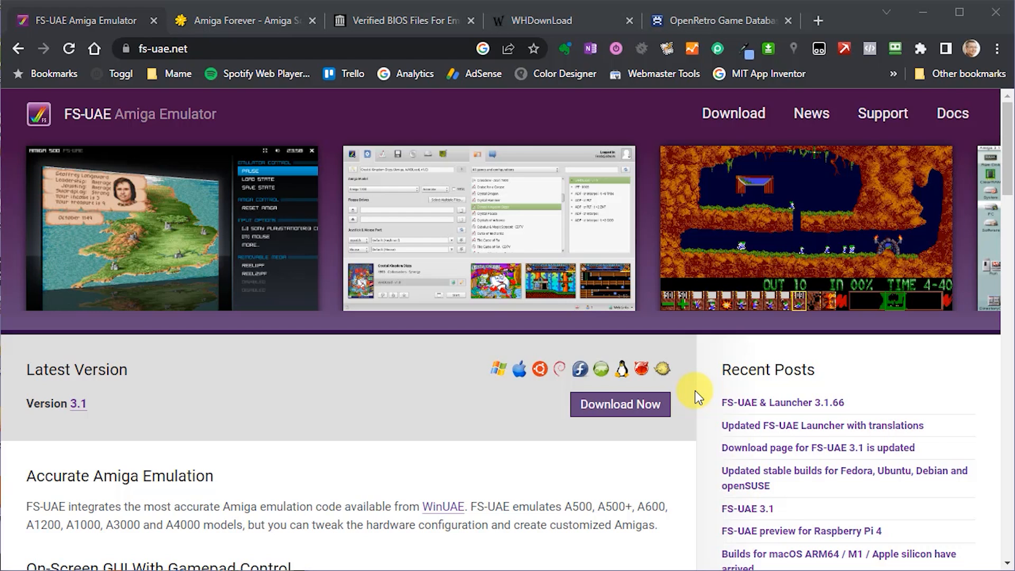
# Download the Windows x86-64 archives of FS-UAE 3.1.66 and FS-UAE-Launcher 3.1.68 into the FS-UAE folder on drive E
pyautogui.click(616, 408)
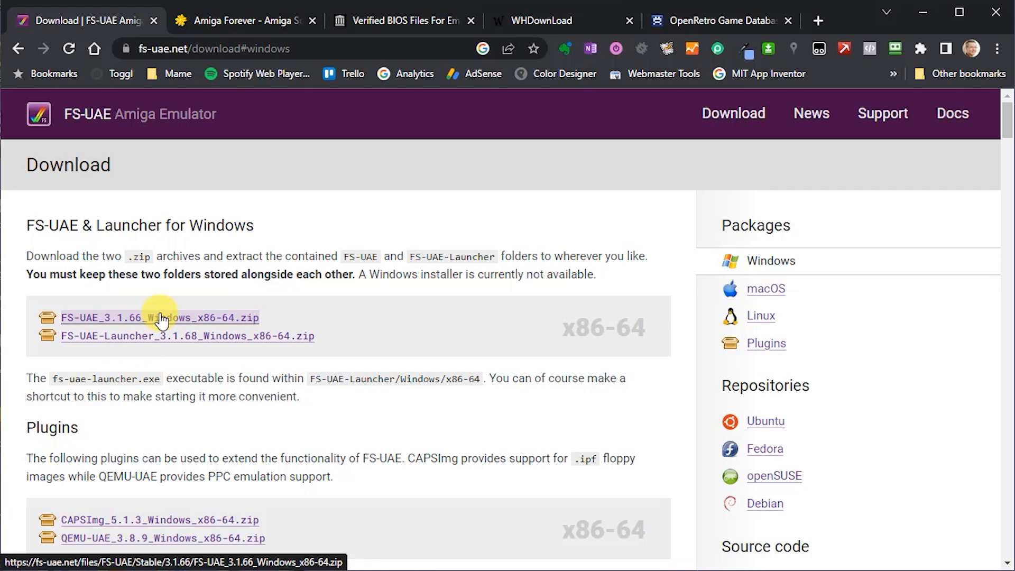
pyautogui.click(192, 317)
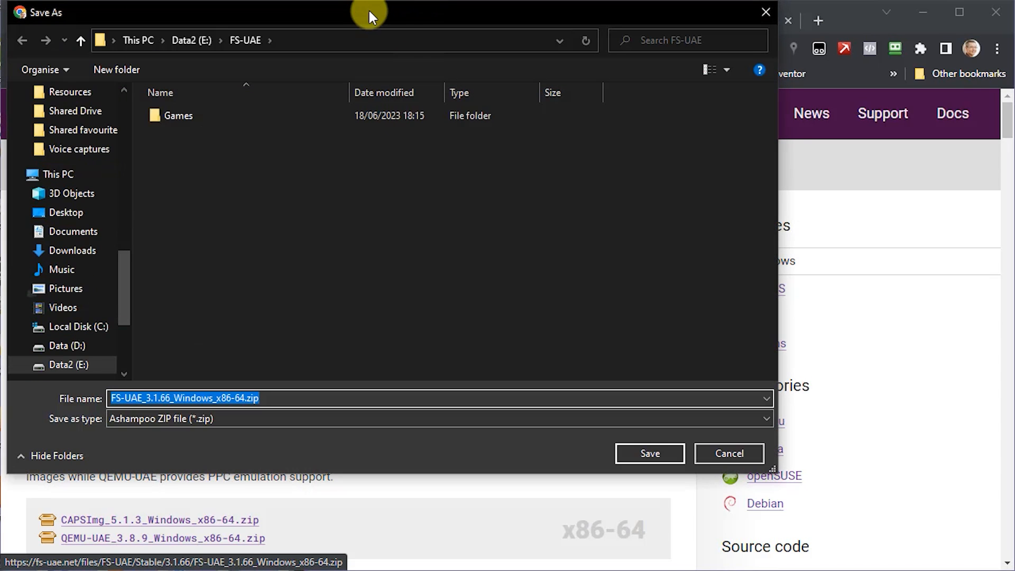
pyautogui.moveTo(388, 25); pyautogui.dragTo(464, 62)
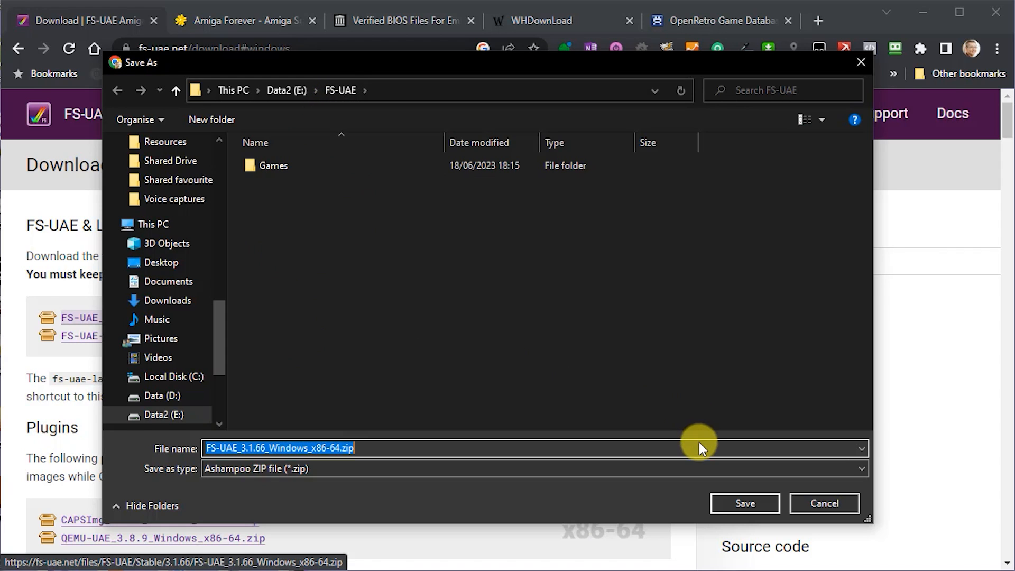
pyautogui.click(743, 502)
pyautogui.click(721, 496)
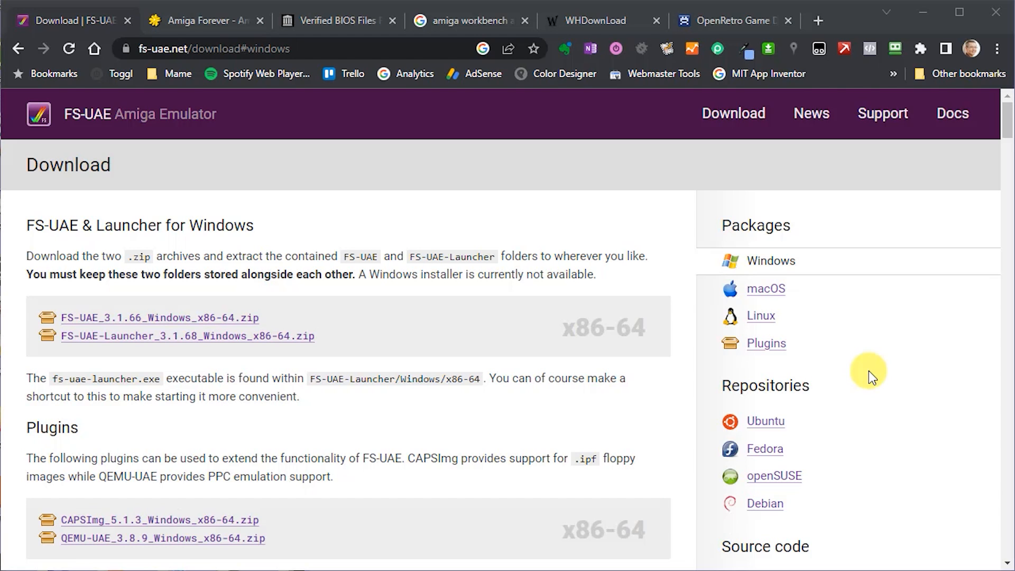
# Review the Amiga Forever site's Value, Plus and Premium editions as a source of Amiga ROMs
pyautogui.click(201, 13)
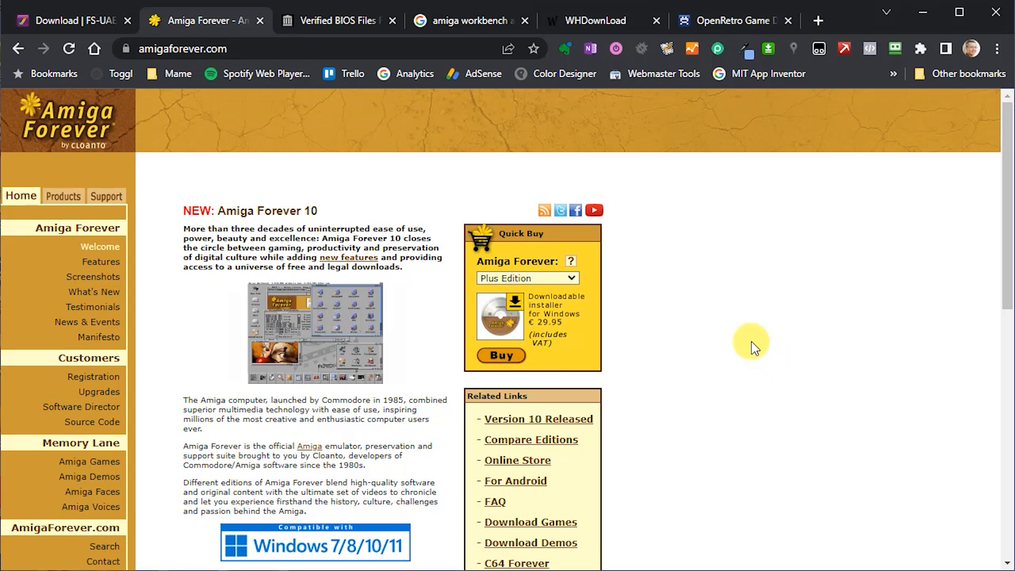
pyautogui.scroll(-3, 744, 341)
pyautogui.scroll(-3, 744, 341)
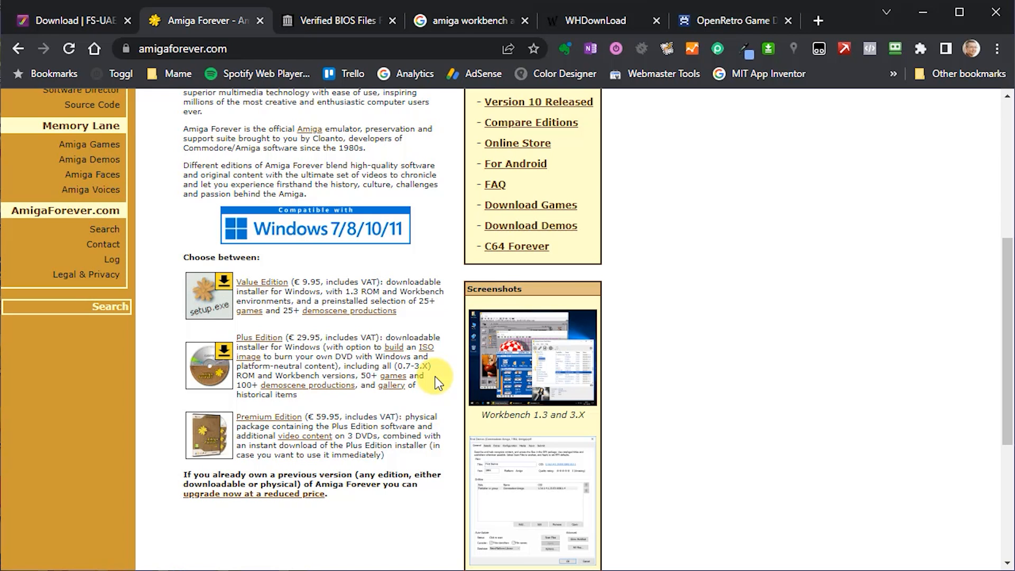
pyautogui.scroll(5, 427, 375)
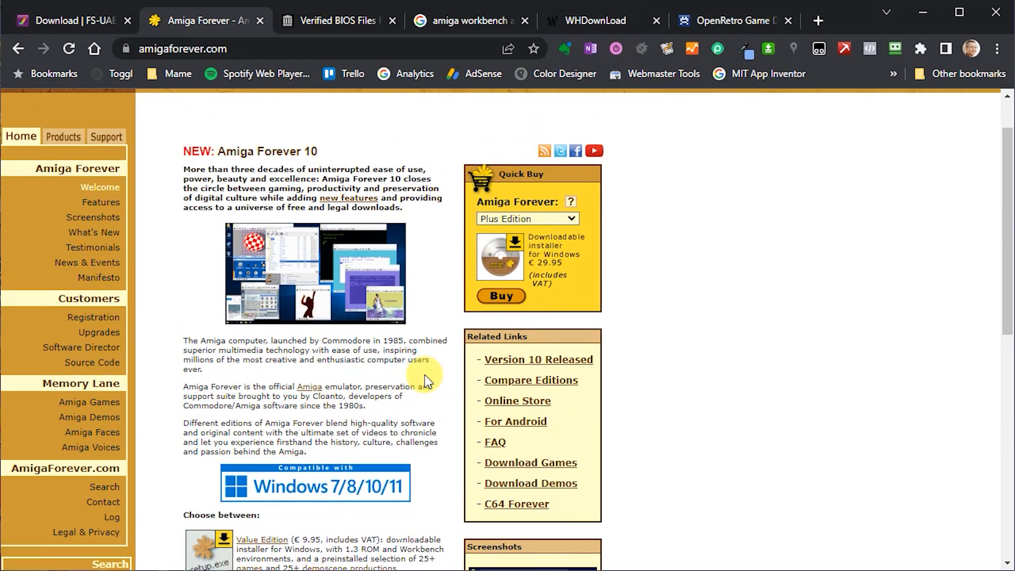
# Look over the Internet Archive BIOS files, the Amiga Workbench search results, WHDownLoad and the OpenRetro Game Database
pyautogui.click(323, 23)
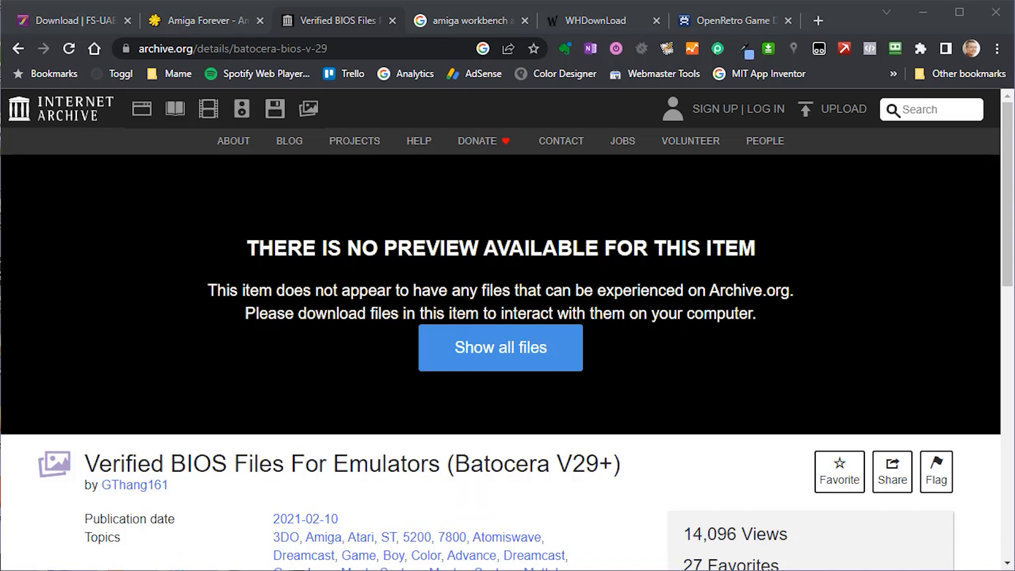
pyautogui.click(451, 24)
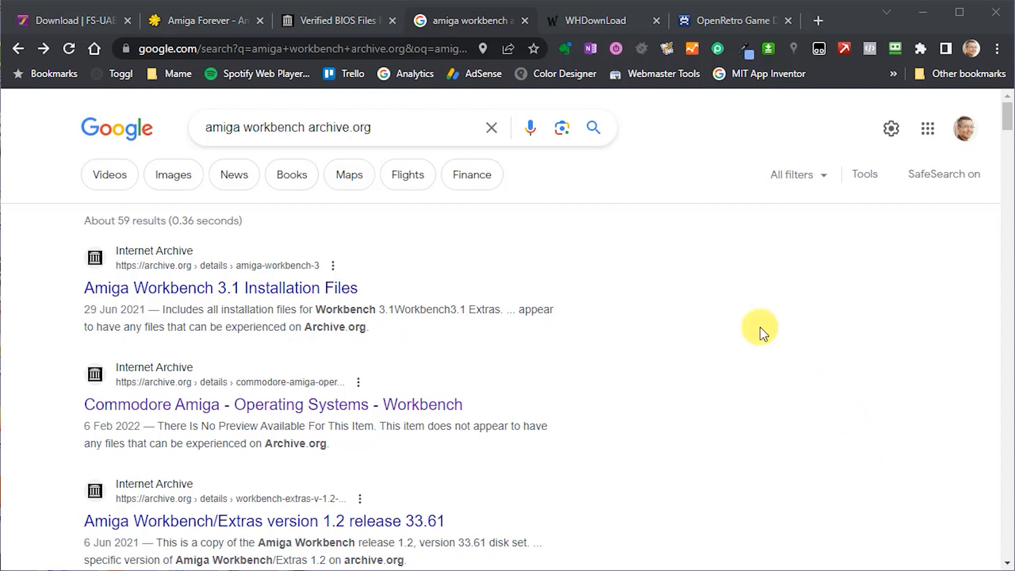
pyautogui.click(588, 15)
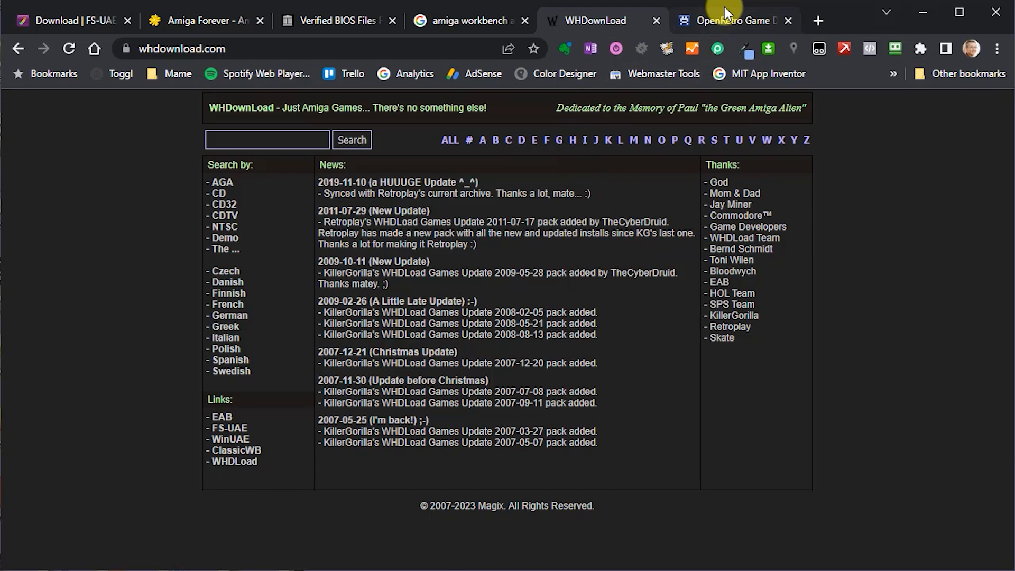
pyautogui.click(725, 22)
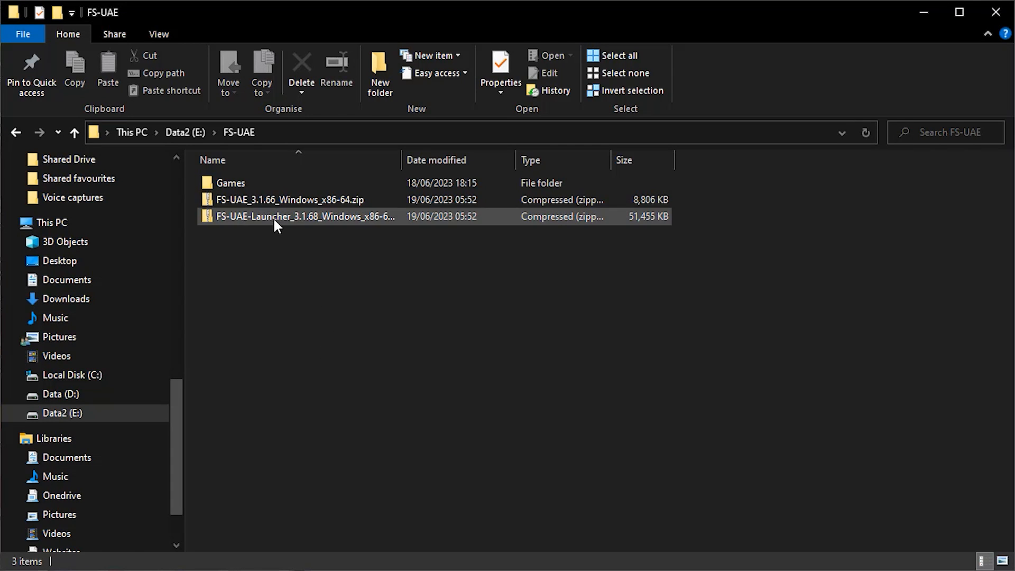
# In File Explorer, extract the FS-UAE folder from FS-UAE_3.1.66_Windows_x86-64.zip into E:\FS-UAE
pyautogui.doubleClick(262, 199)
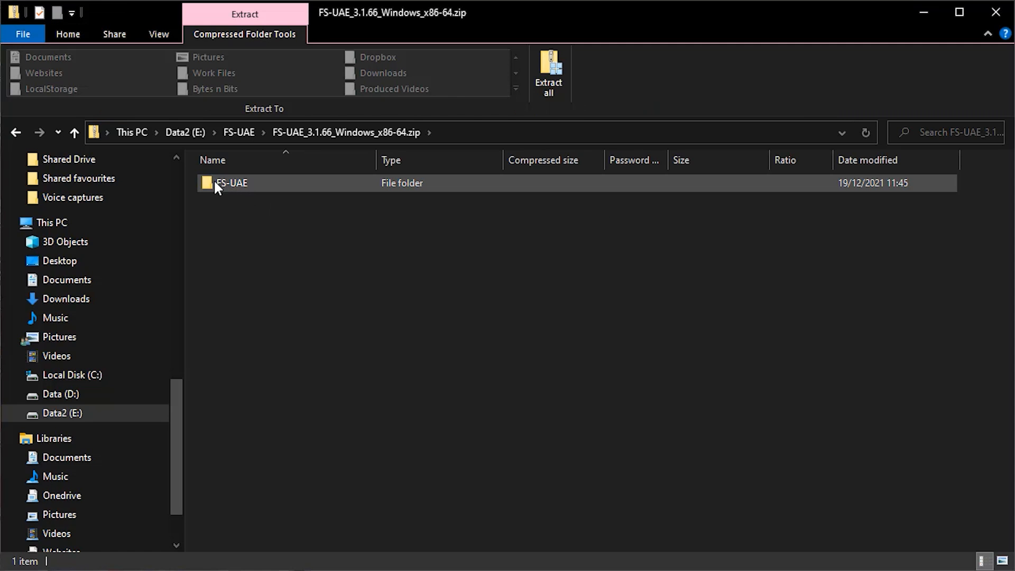
pyautogui.moveTo(210, 188); pyautogui.dragTo(242, 132)
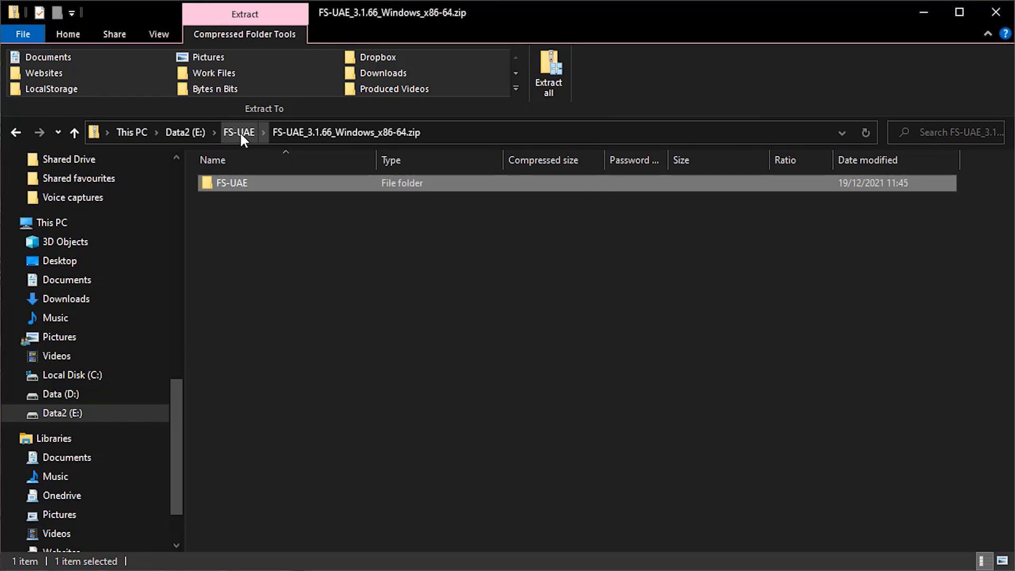
pyautogui.click(240, 132)
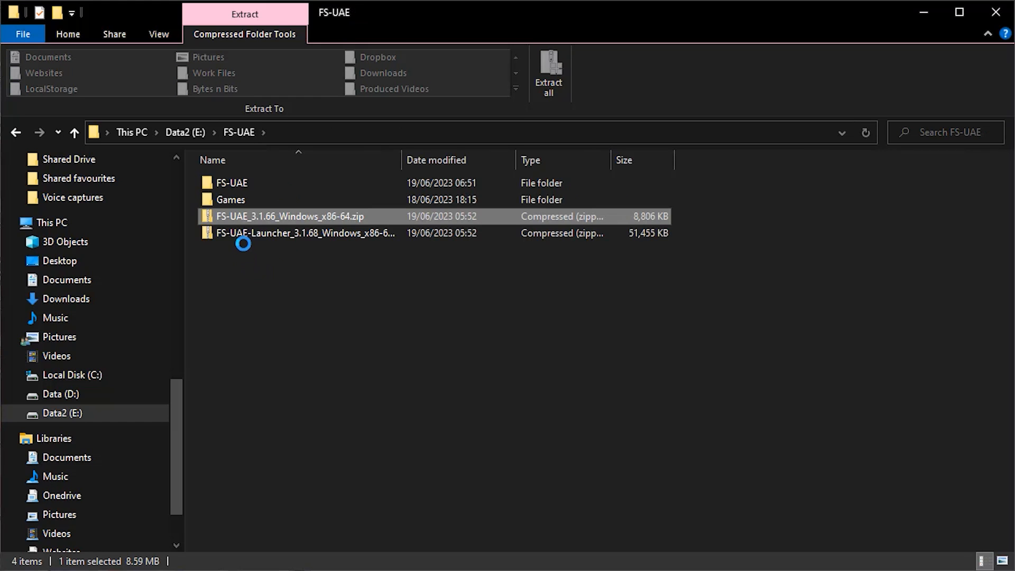
# Extract the FS-UAE-Launcher folder from FS-UAE-Launcher_3.1.68_Windows_x86-64.zip into E:\FS-UAE
pyautogui.click(245, 233)
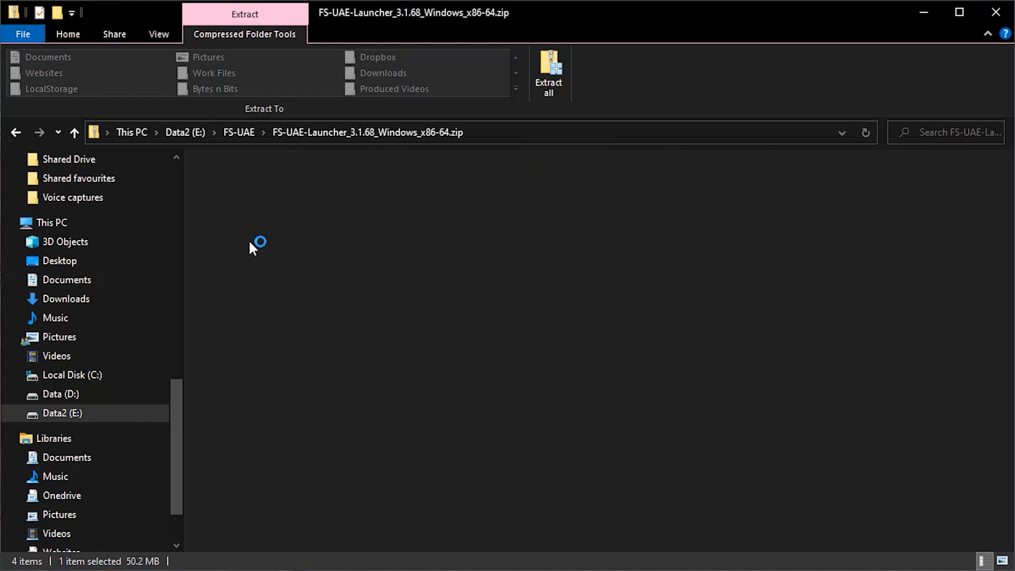
pyautogui.click(211, 186)
pyautogui.moveTo(211, 187); pyautogui.dragTo(240, 131)
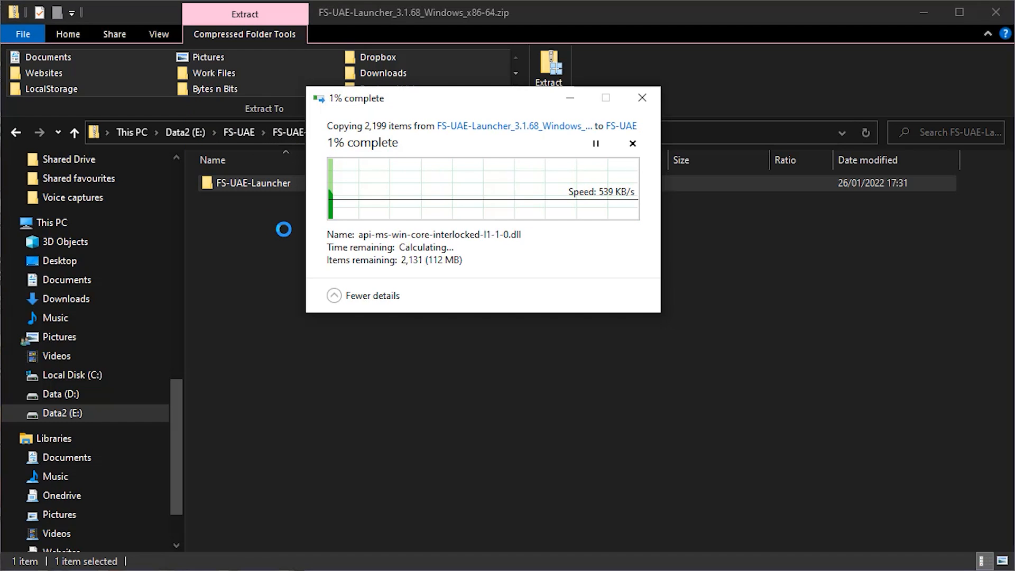
pyautogui.click(235, 132)
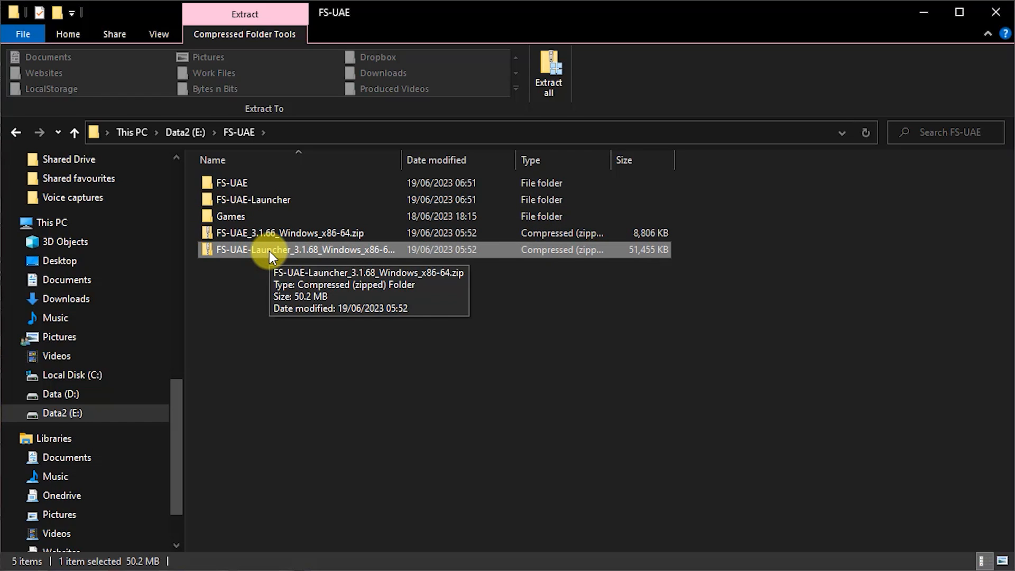
# Create a shortcut in E:\FS-UAE to fs-uae-launcher.exe from the FS-UAE-Launcher\Windows\x86-64 folder
pyautogui.doubleClick(261, 199)
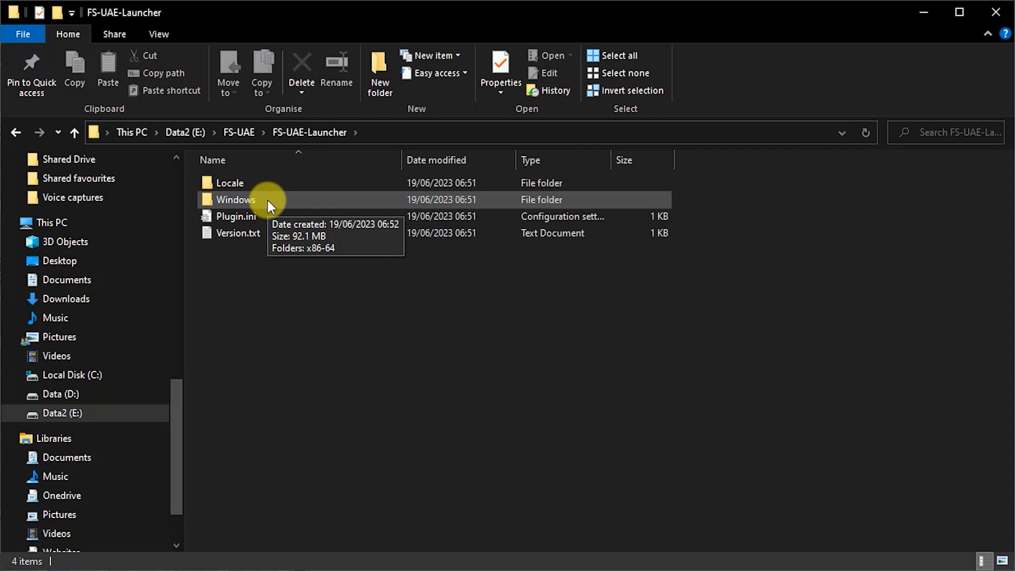
pyautogui.doubleClick(267, 200)
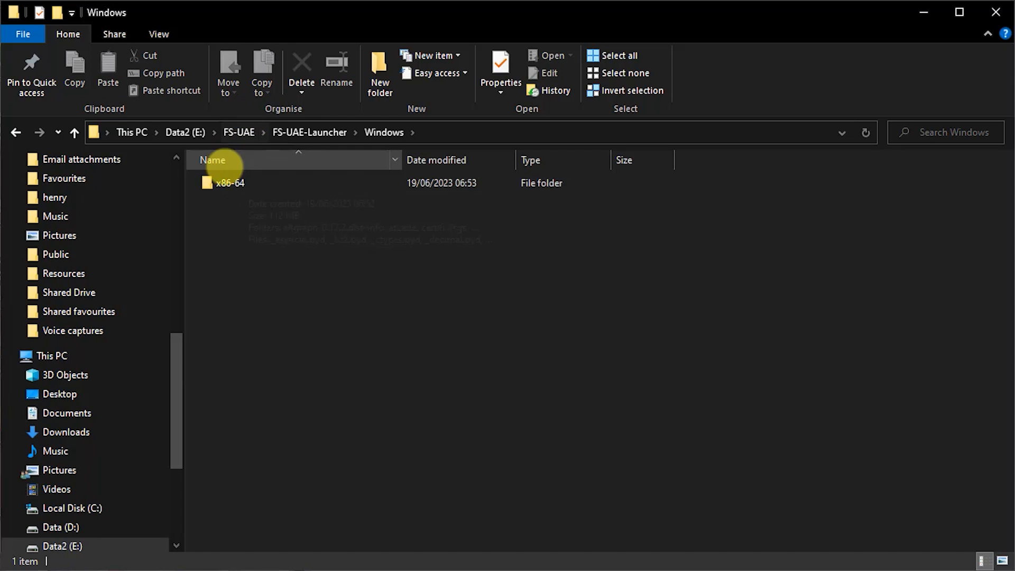
pyautogui.click(253, 182)
pyautogui.press('Return')
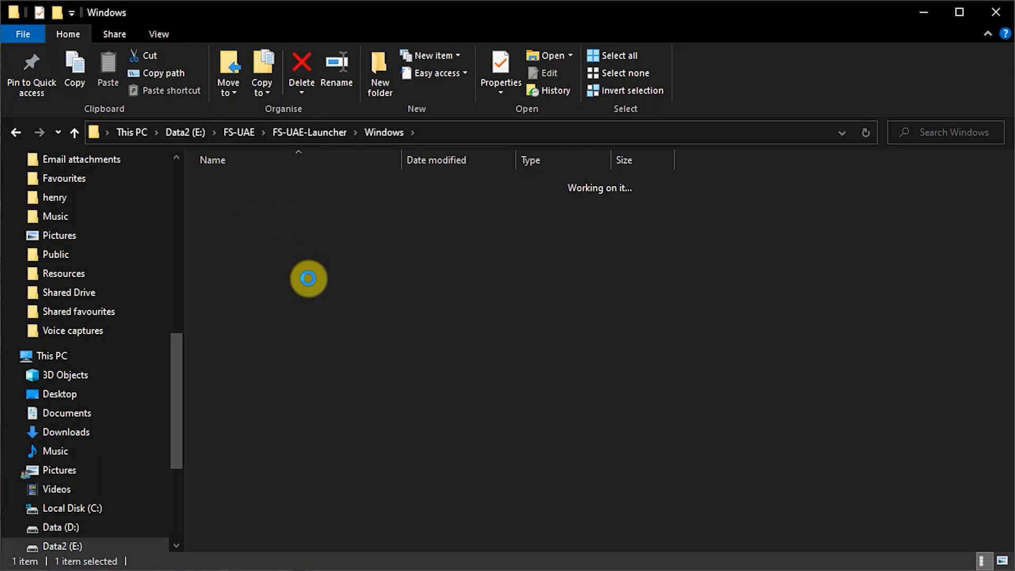
pyautogui.scroll(-4, 289, 331)
pyautogui.scroll(-15, 286, 327)
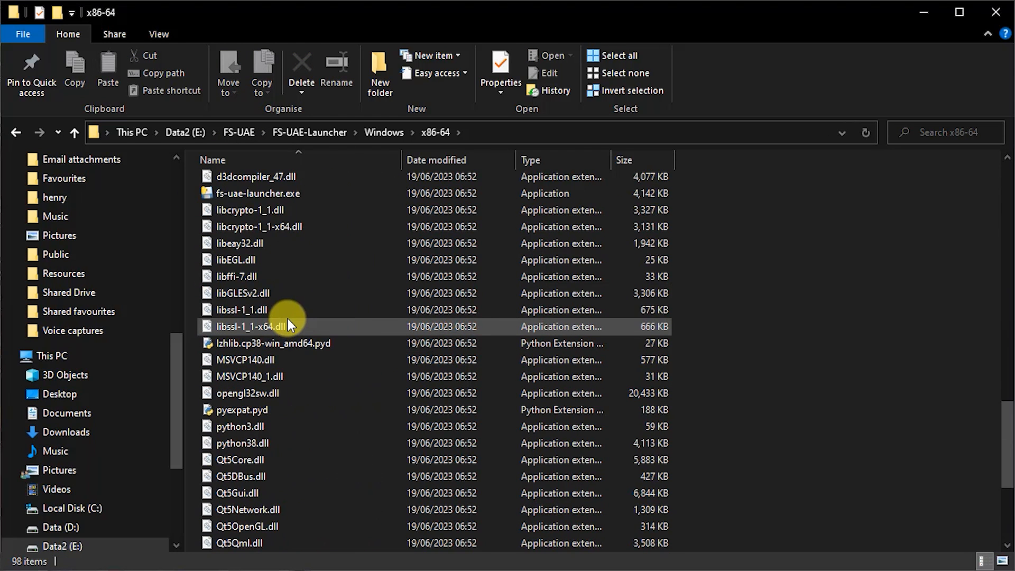
pyautogui.scroll(2, 287, 319)
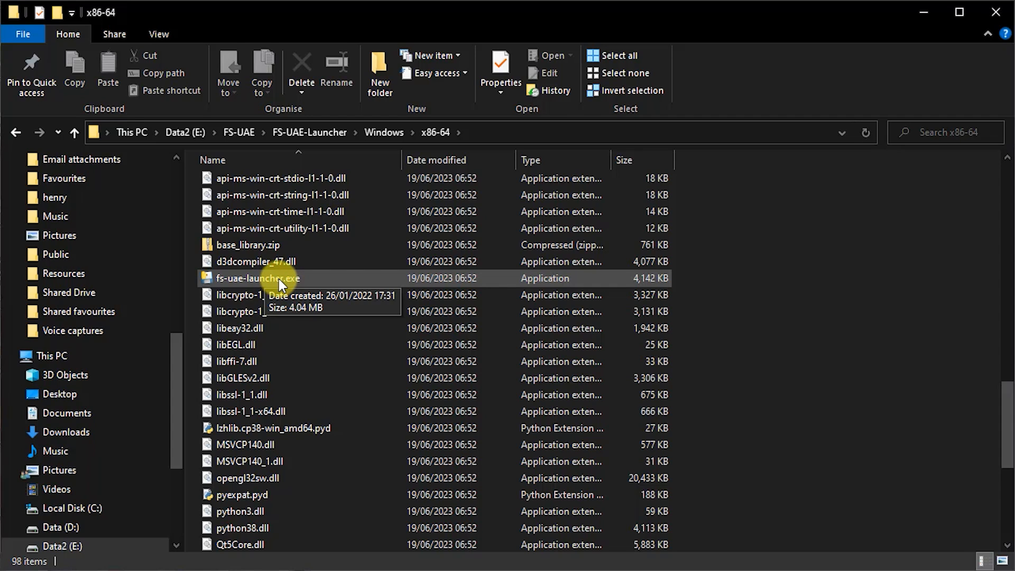
pyautogui.moveTo(278, 278); pyautogui.dragTo(238, 131)
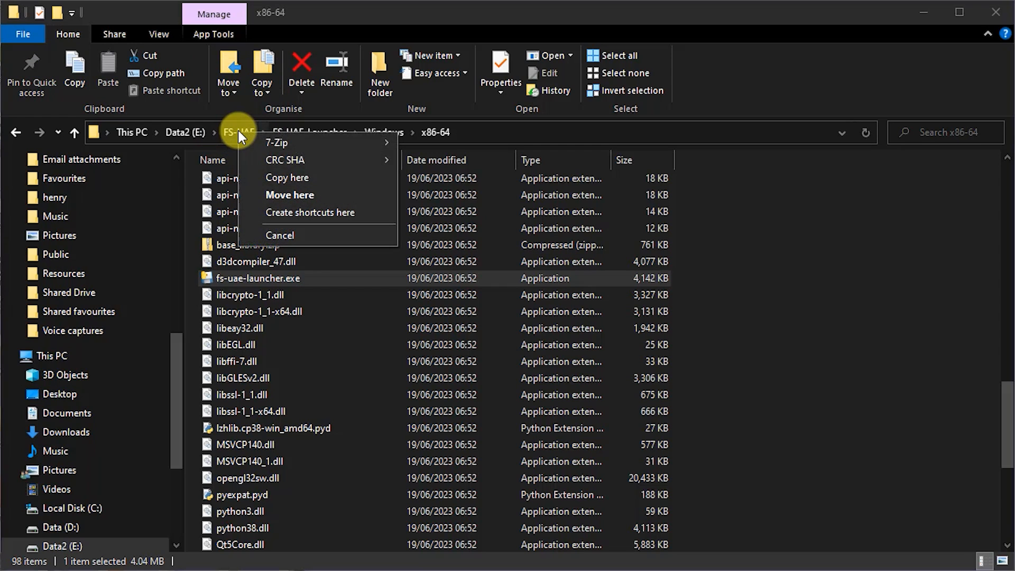
pyautogui.click(289, 214)
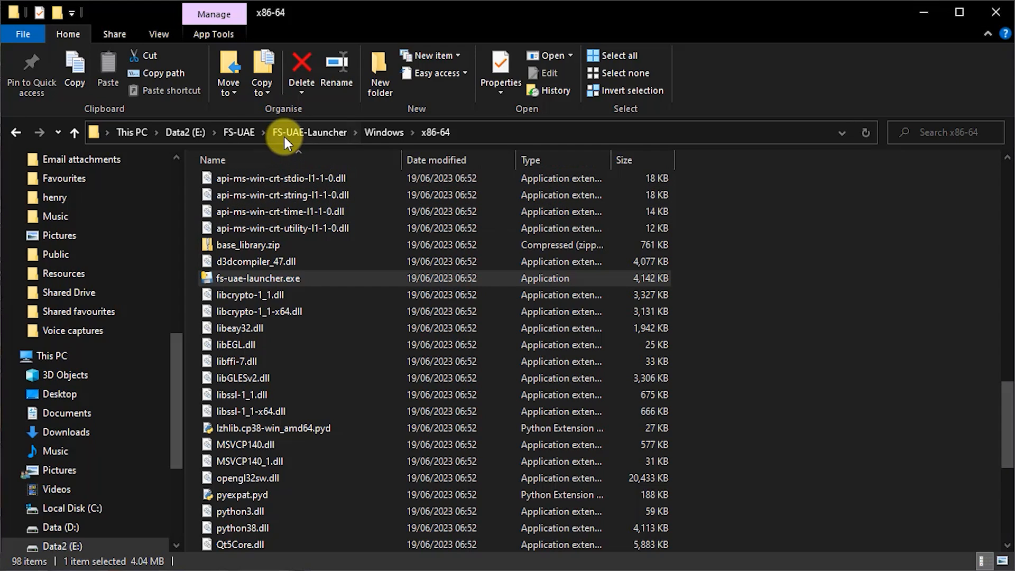
# Start FS-UAE Launcher from its shortcut in the FS-UAE folder and open the Kickstart import dialog
pyautogui.click(242, 132)
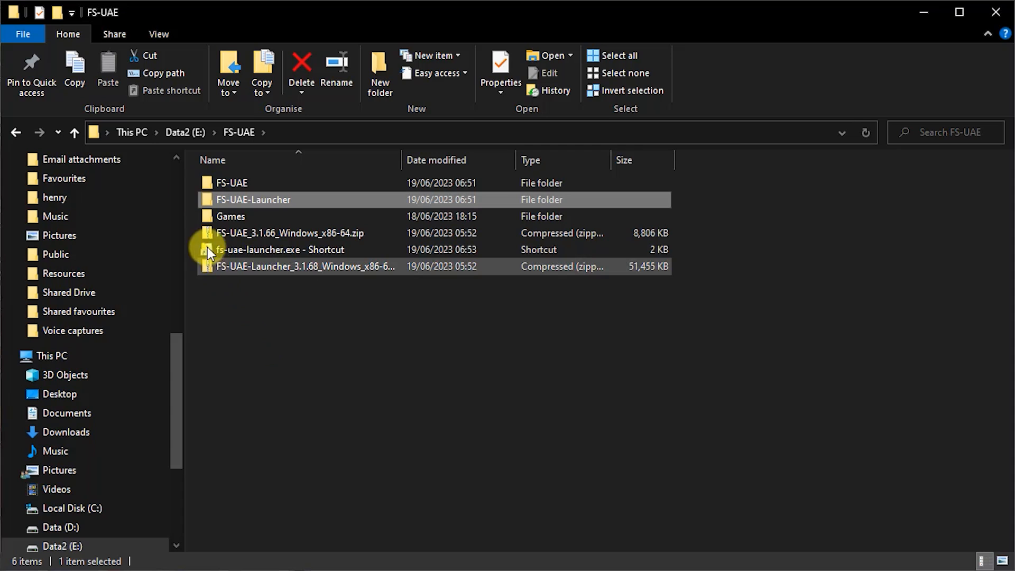
pyautogui.doubleClick(260, 248)
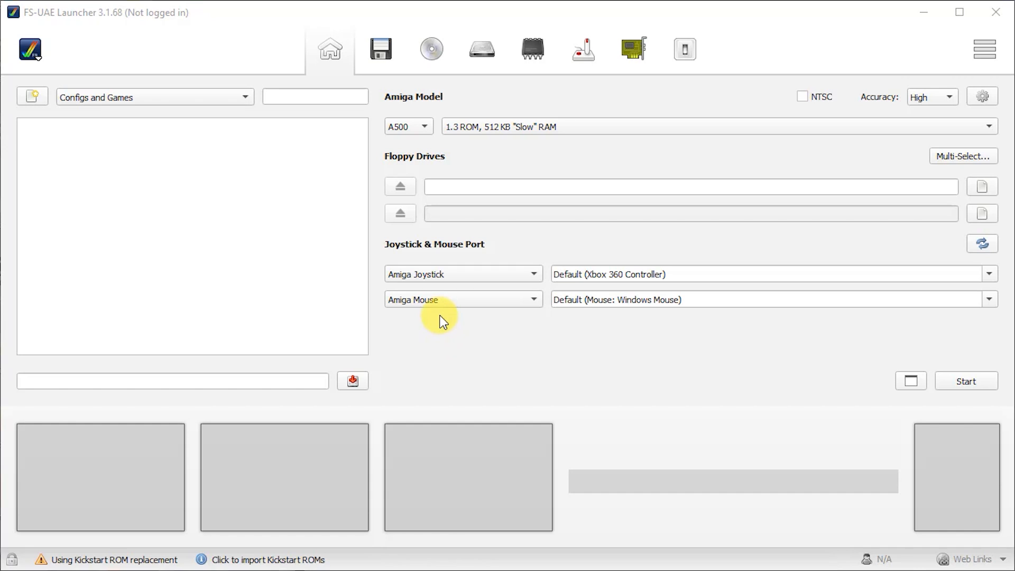
pyautogui.click(38, 60)
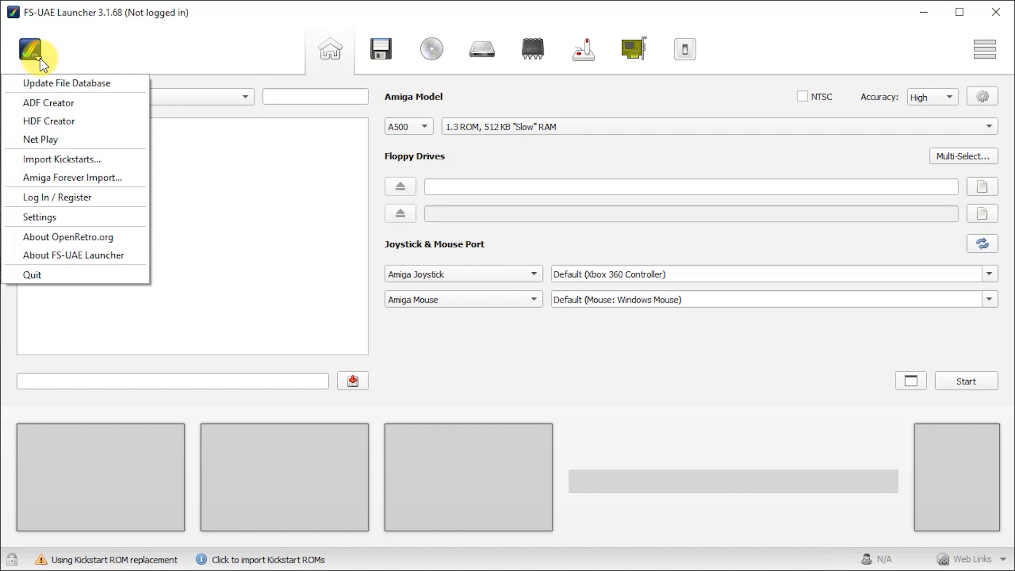
pyautogui.click(66, 160)
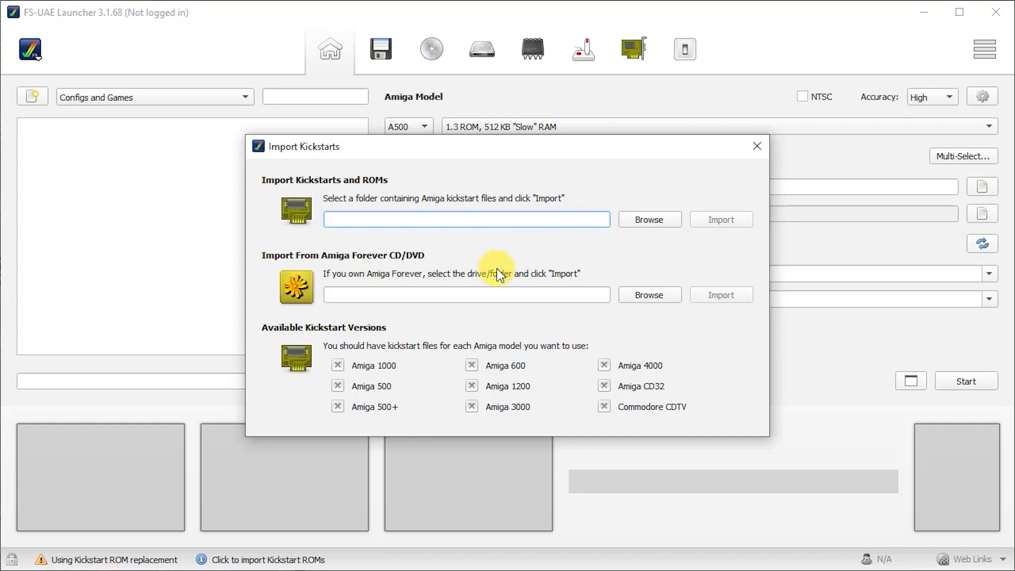
# Import the Amiga Forever Kickstart ROMs from E:/Amiga and close the import windows
pyautogui.click(649, 294)
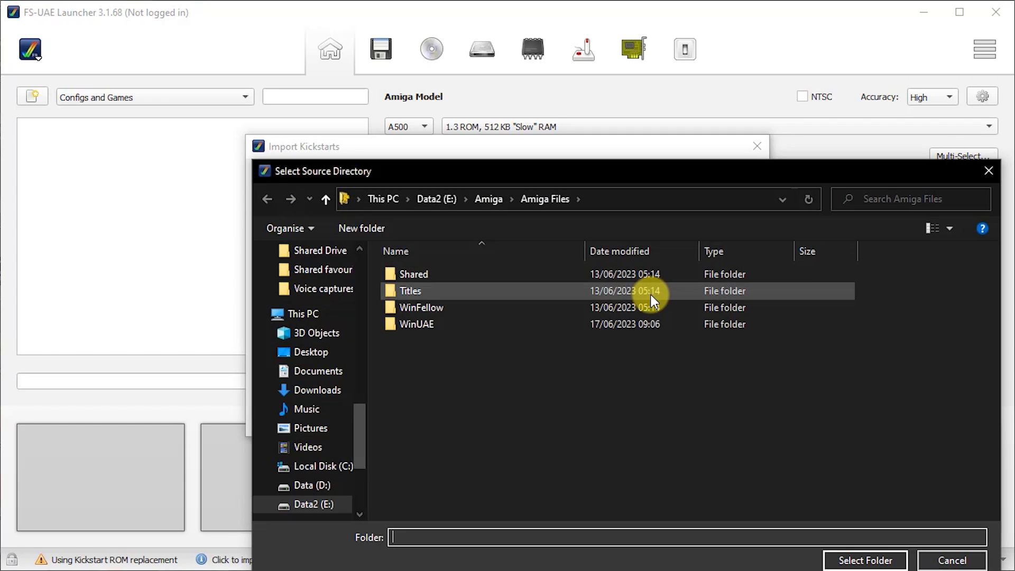
pyautogui.click(312, 506)
pyautogui.click(456, 280)
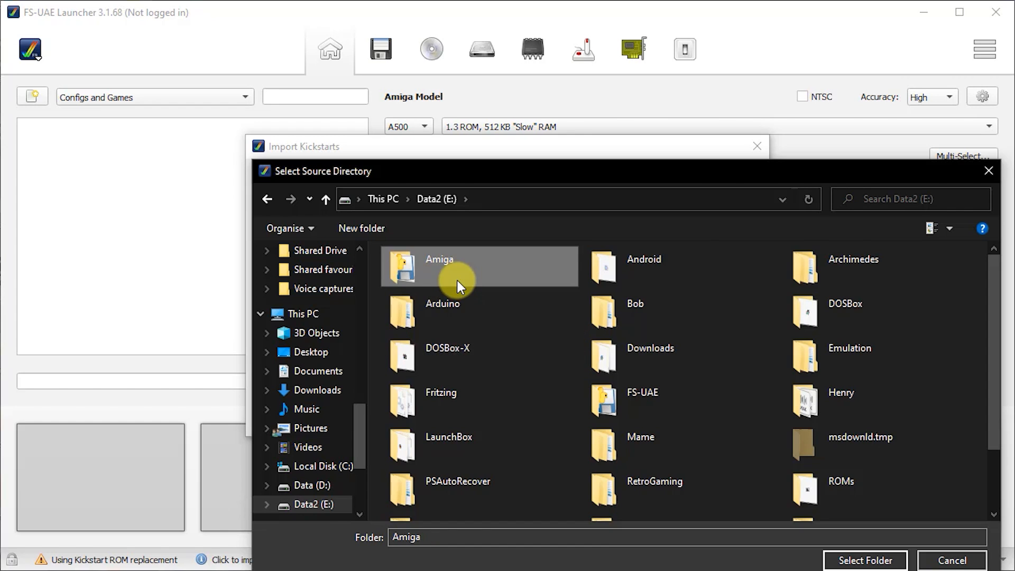
pyautogui.doubleClick(456, 280)
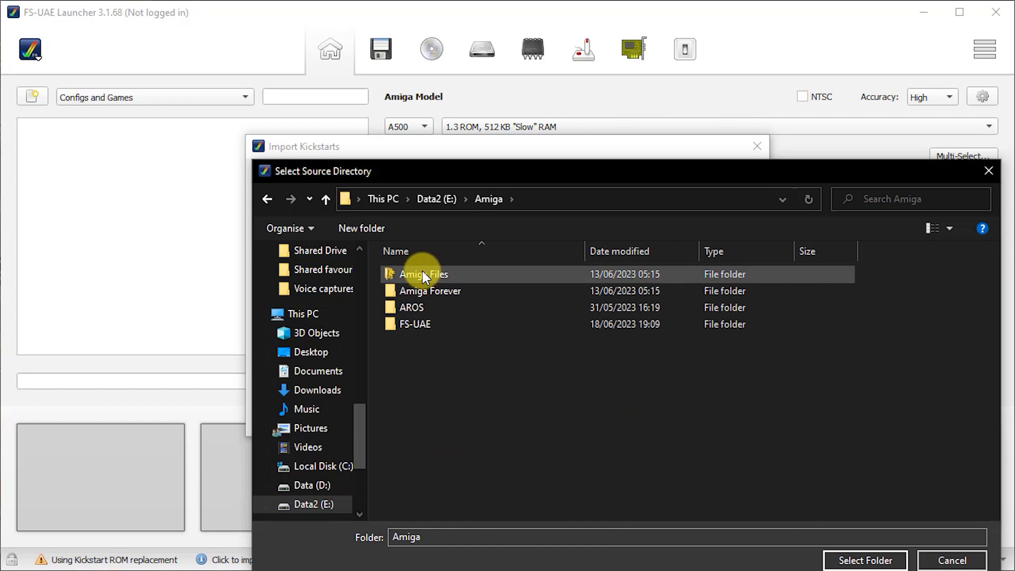
pyautogui.click(859, 561)
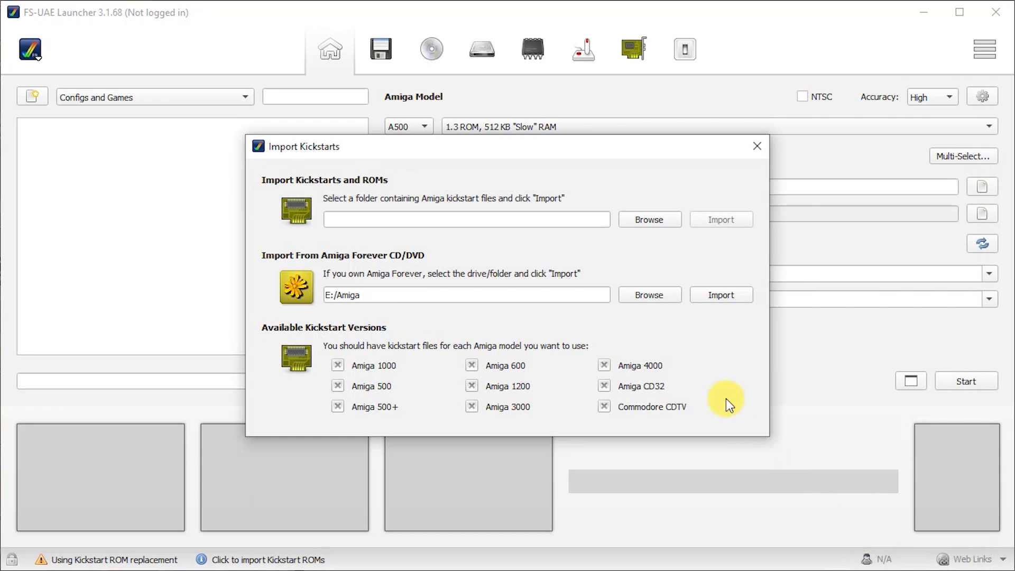
pyautogui.click(721, 300)
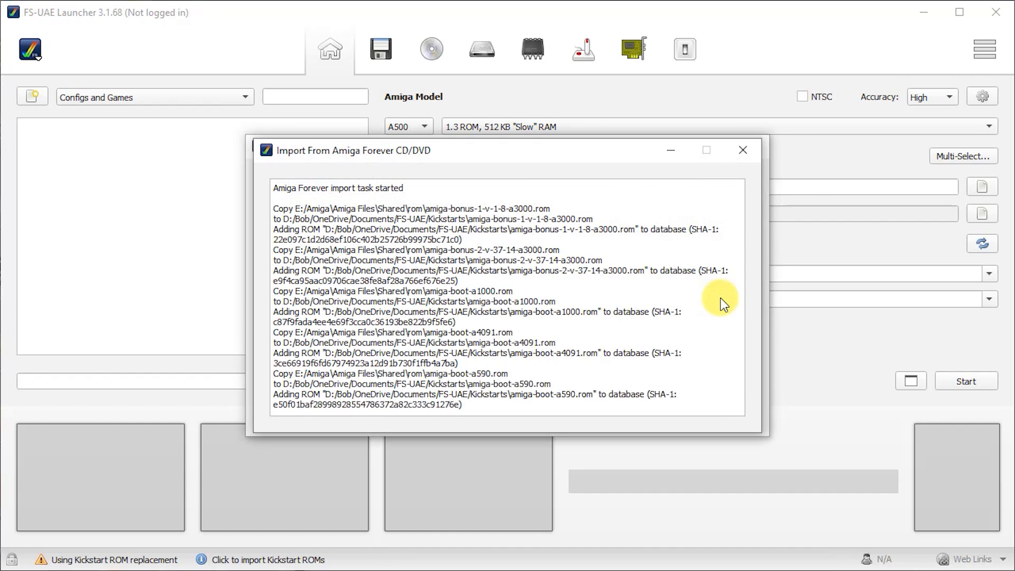
pyautogui.click(743, 150)
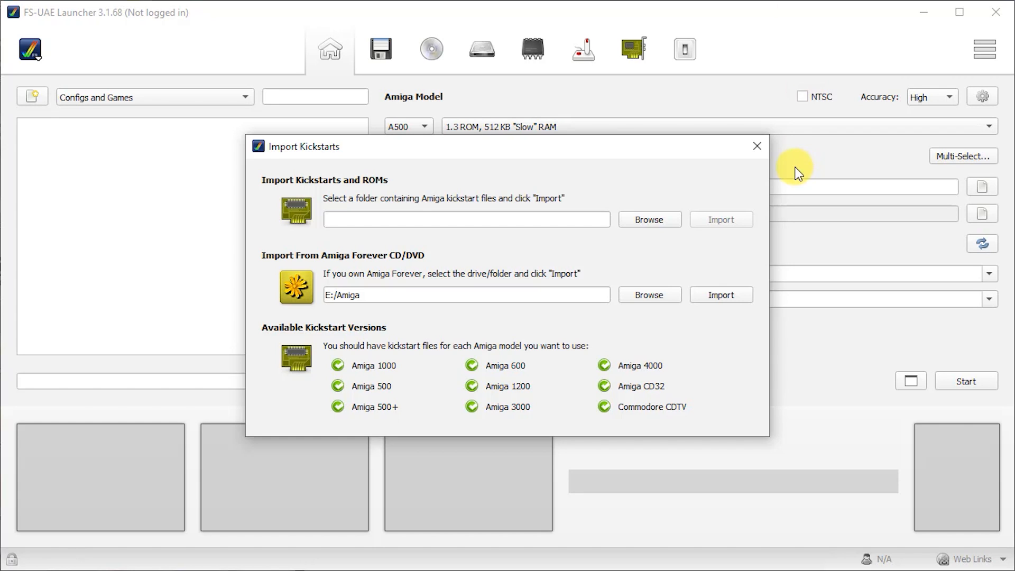
pyautogui.click(757, 146)
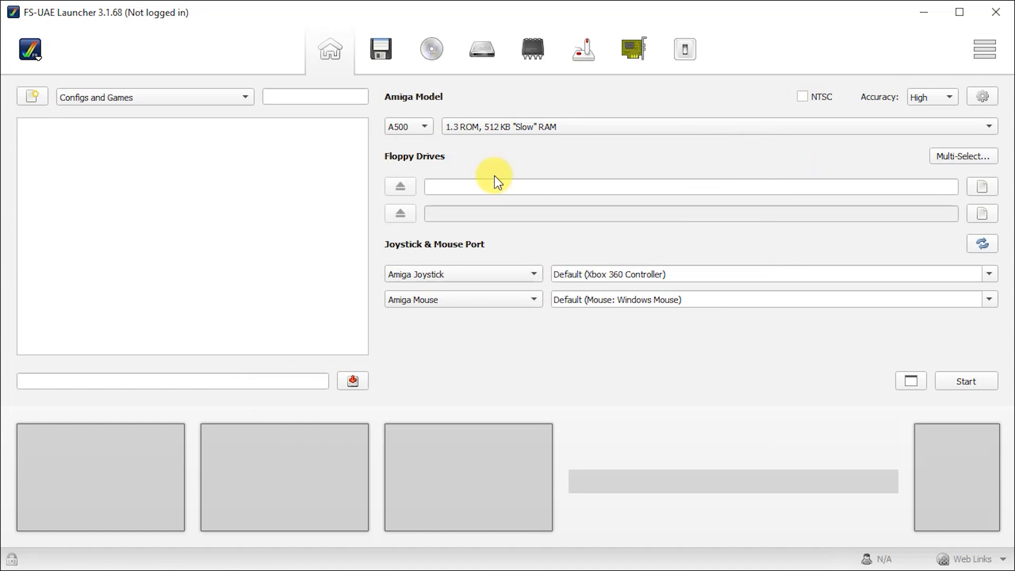
# Log in to the OpenRetro account with the account e-mail and password, and browse the downloadable games in the list
pyautogui.click(37, 54)
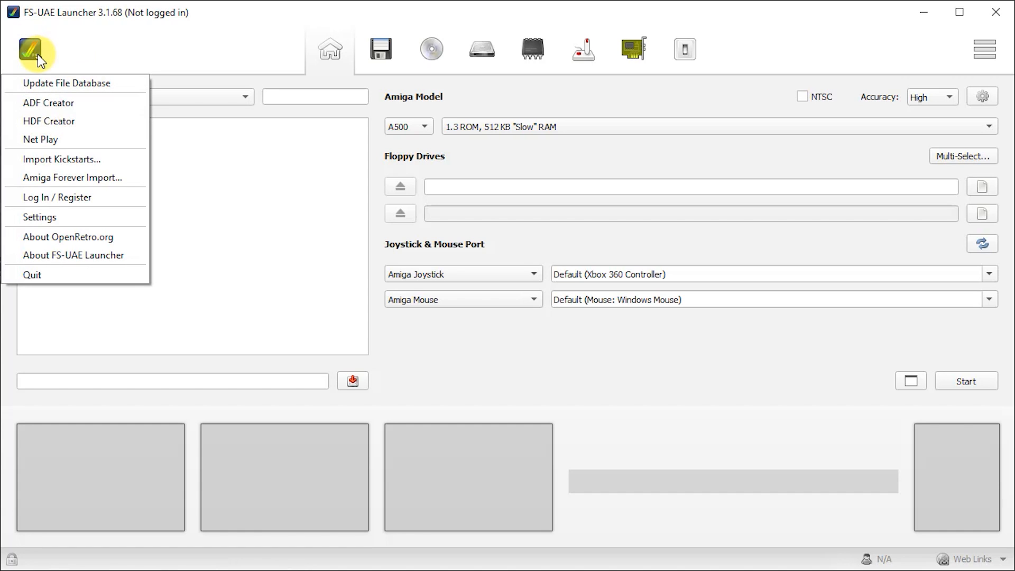
pyautogui.click(93, 198)
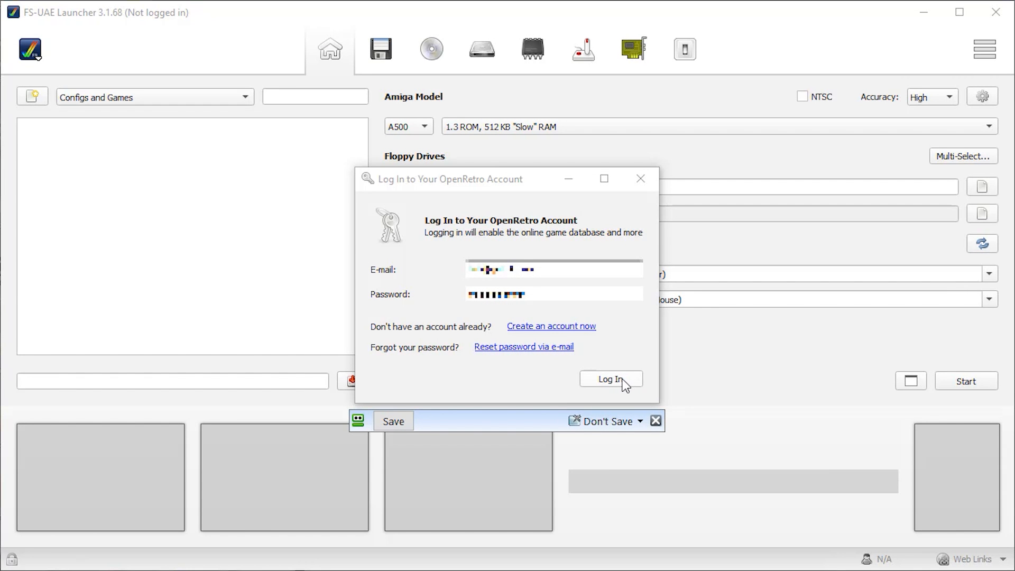
pyautogui.click(614, 380)
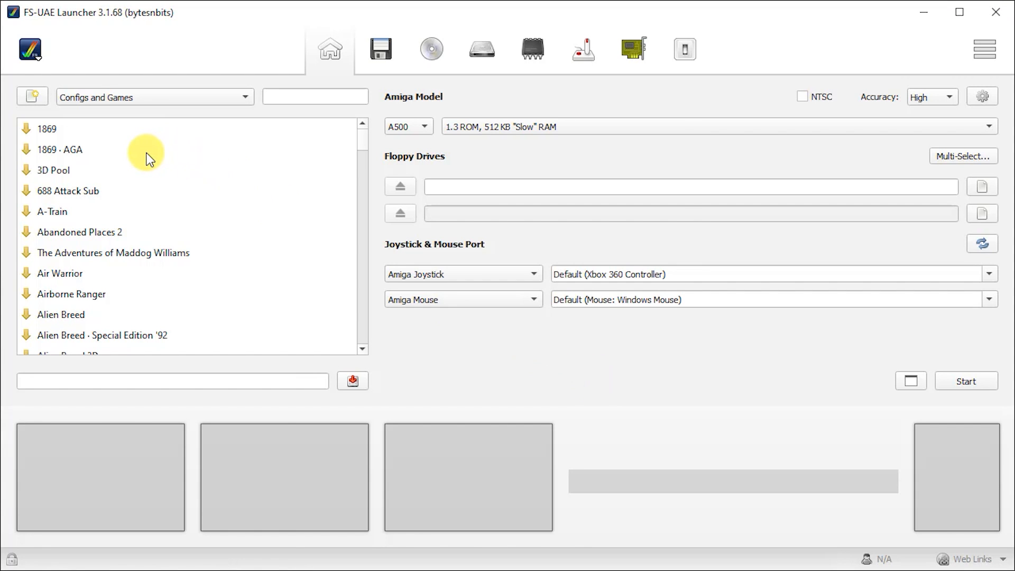
pyautogui.scroll(-3, 150, 216)
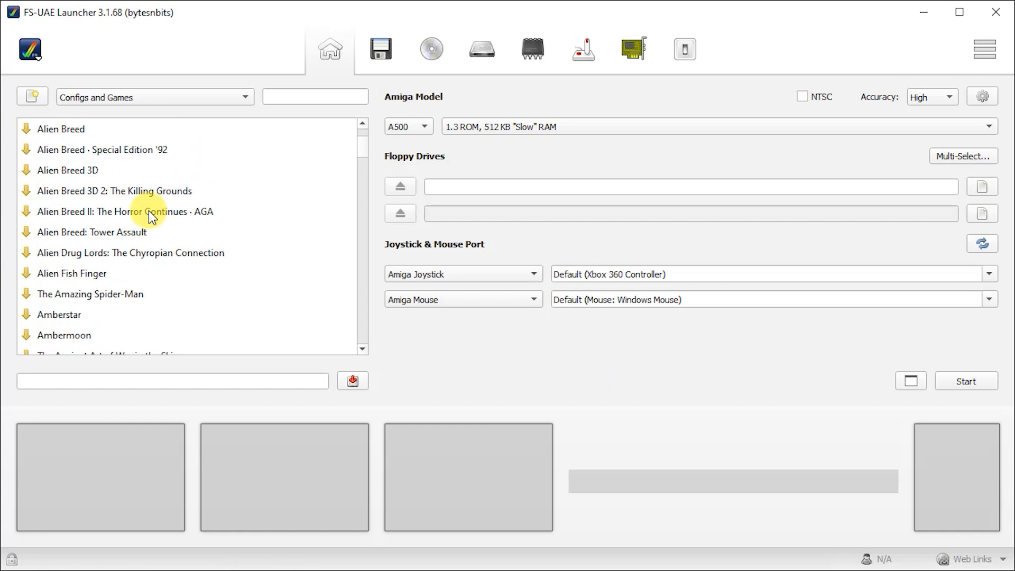
pyautogui.scroll(1, 153, 228)
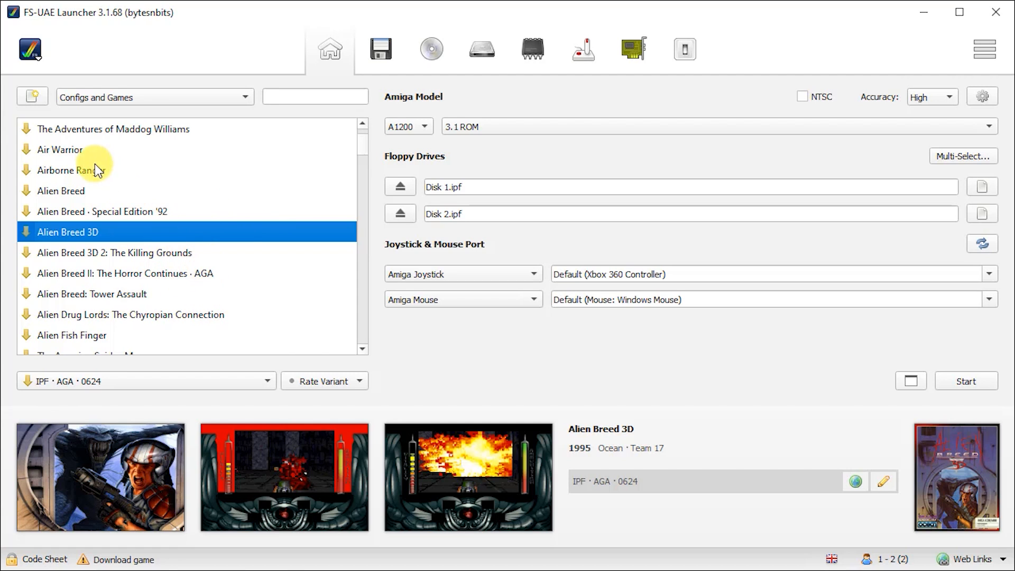
# Limit the game database to Available Games in the launcher's settings and close the settings
pyautogui.click(37, 58)
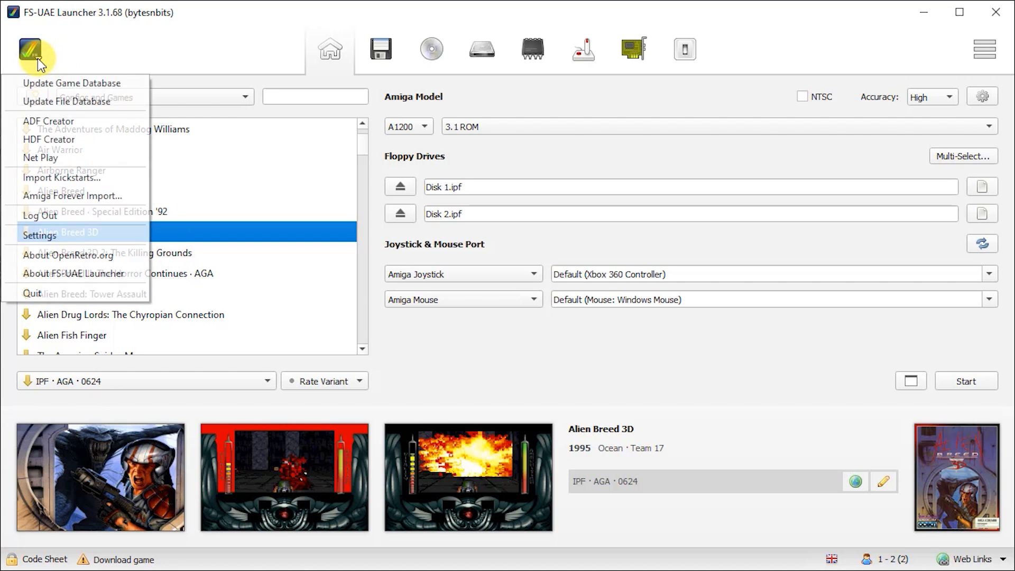
pyautogui.click(51, 233)
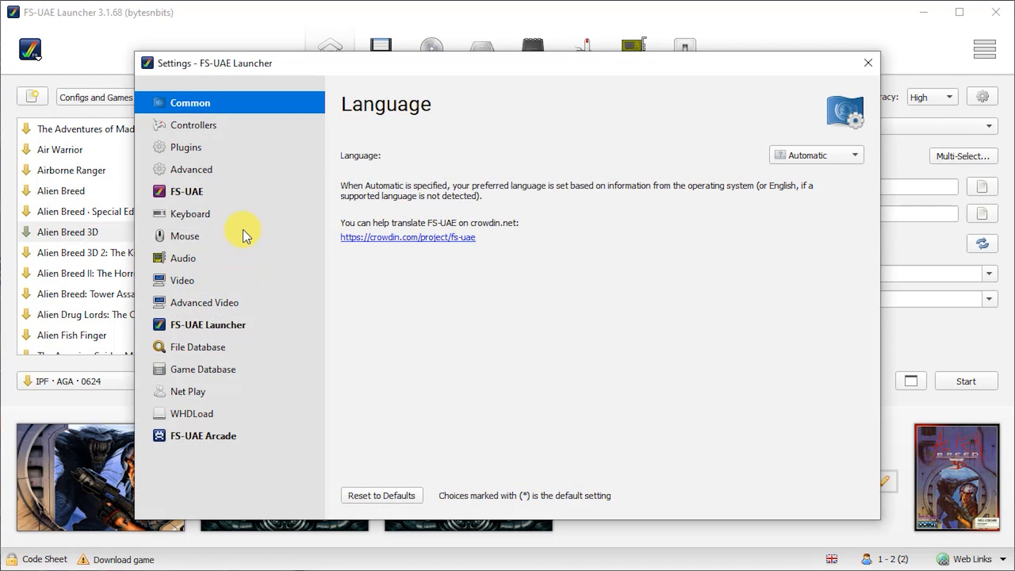
pyautogui.click(199, 370)
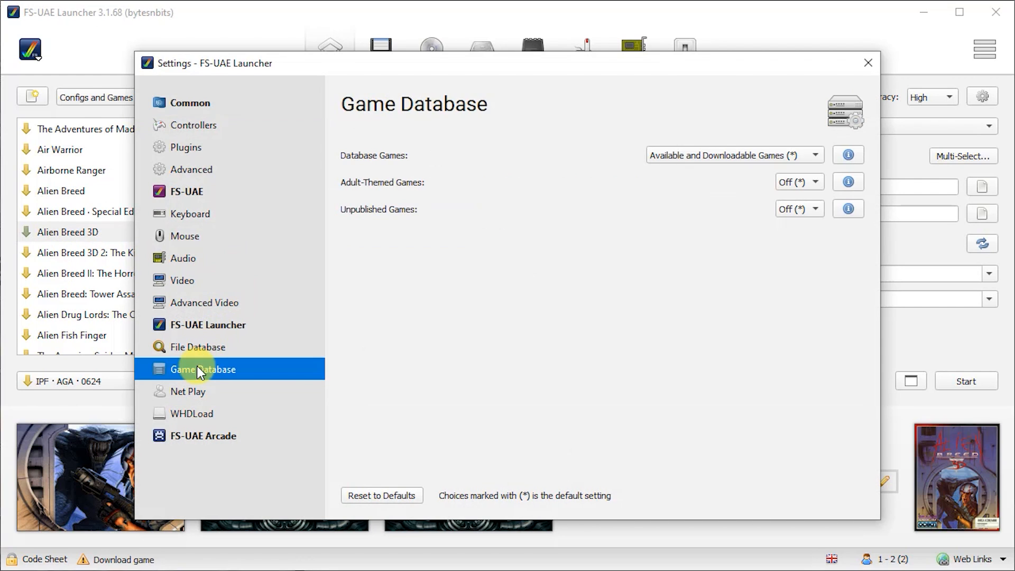
pyautogui.click(806, 159)
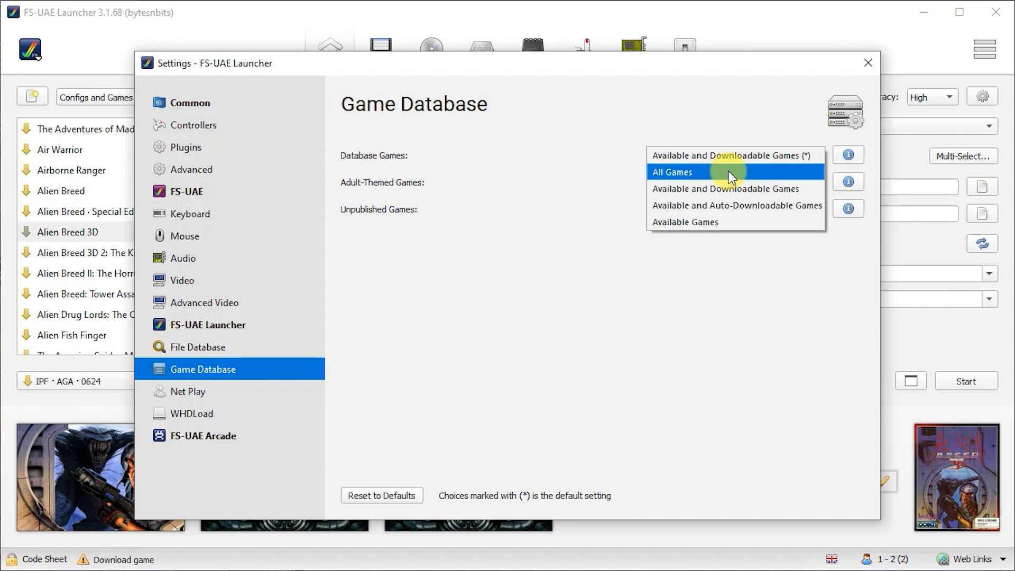
pyautogui.click(680, 223)
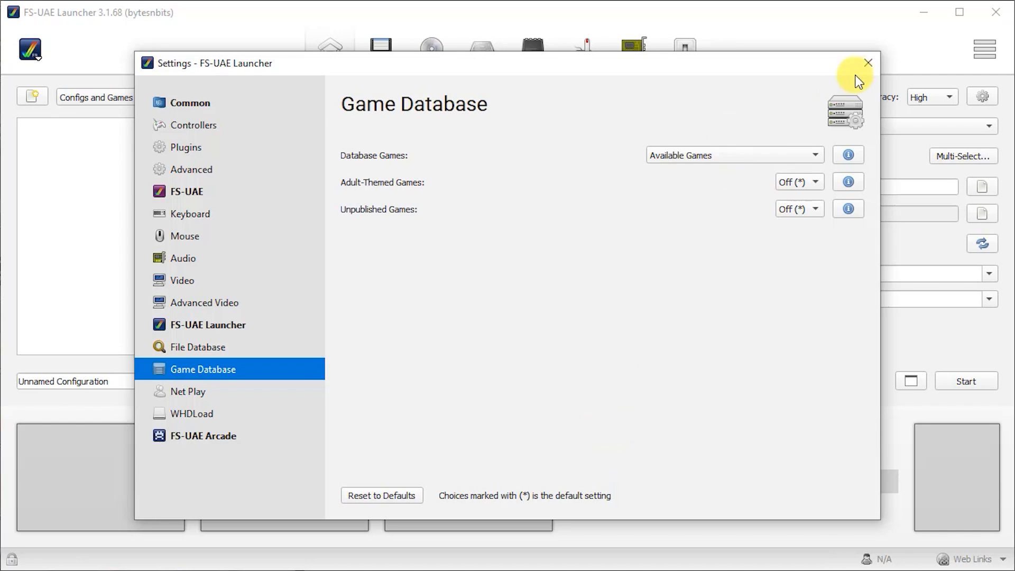
pyautogui.click(863, 64)
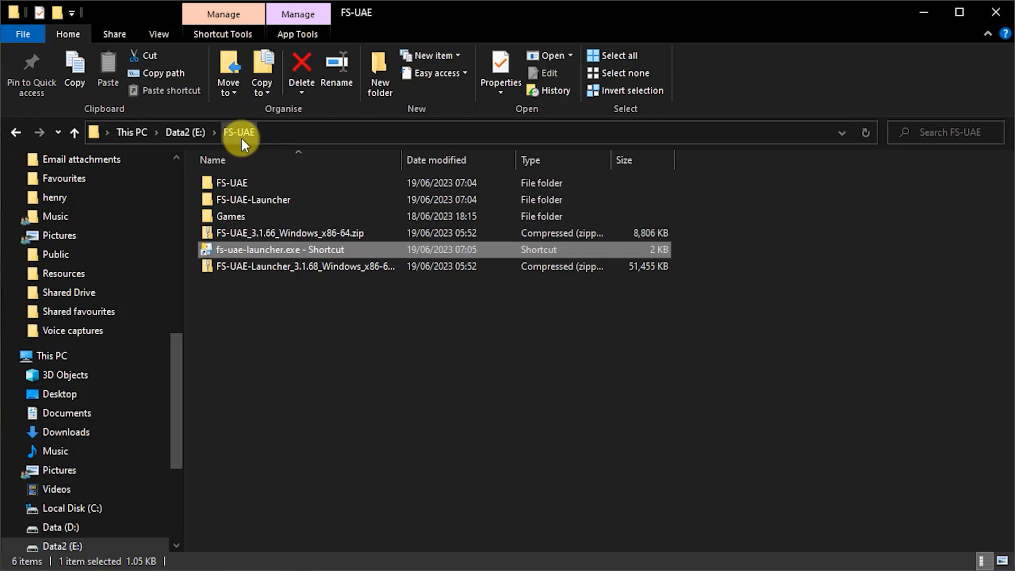
# View the Games folder in File Explorer, and add E:/FS-UAE/Games to the folders FS-UAE Launcher scans for Amiga files
pyautogui.click(218, 213)
pyautogui.doubleClick(218, 214)
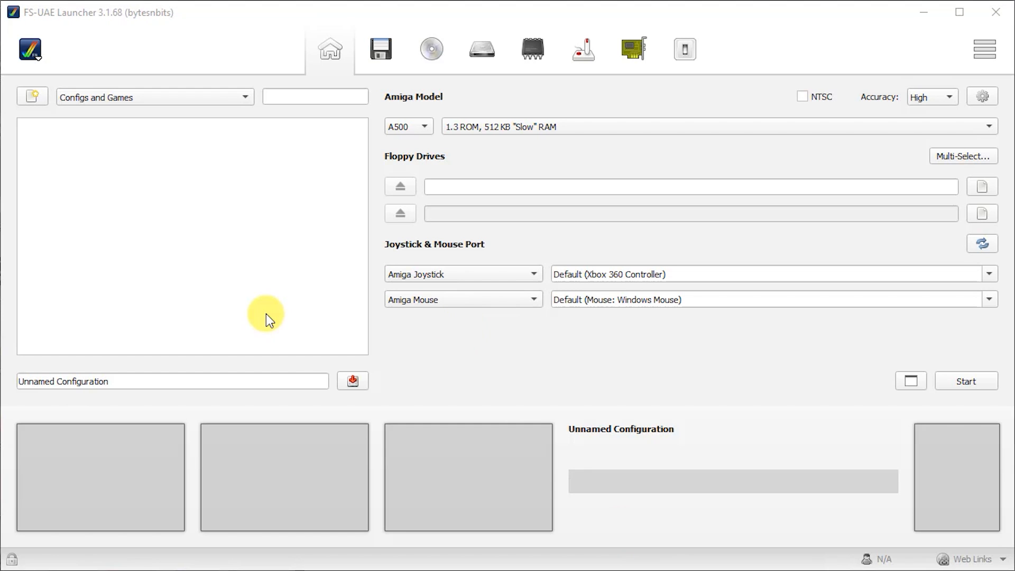
pyautogui.click(39, 57)
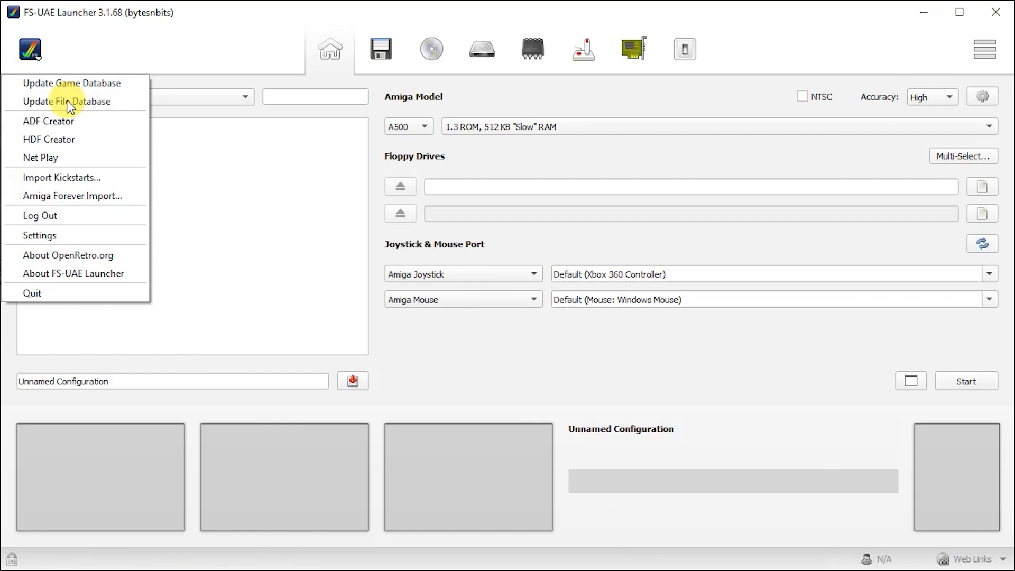
pyautogui.click(64, 237)
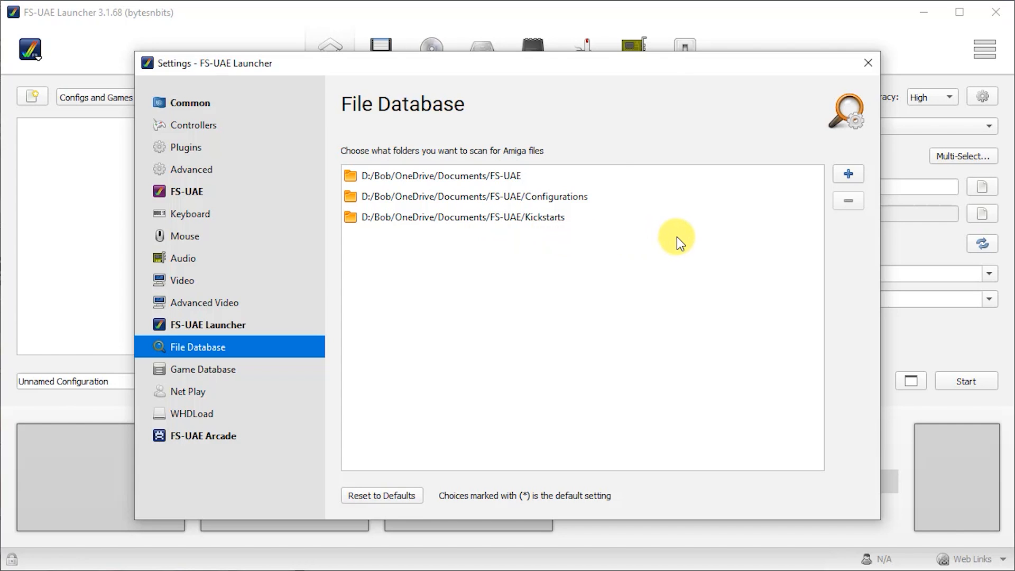
pyautogui.click(846, 172)
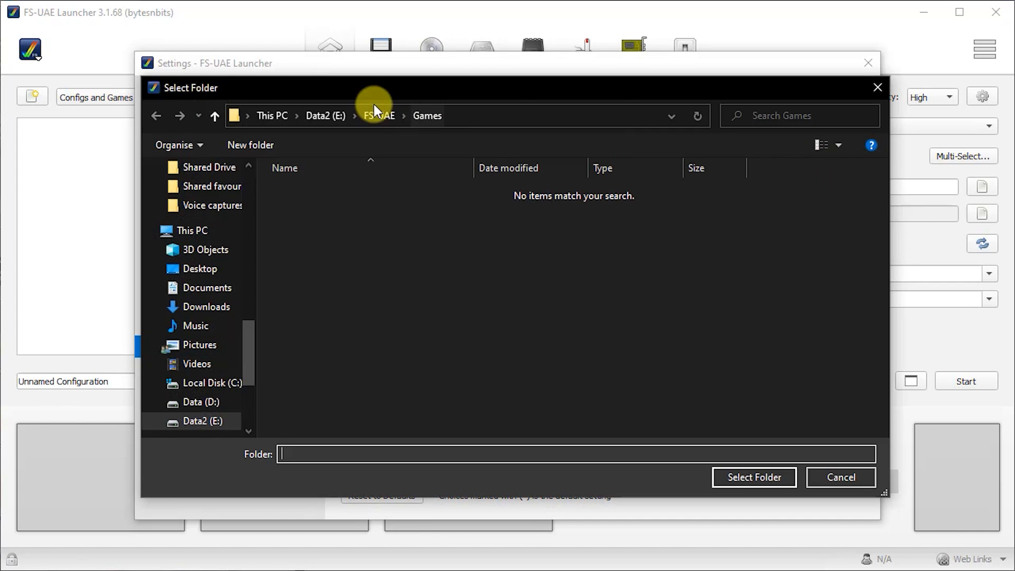
pyautogui.click(379, 115)
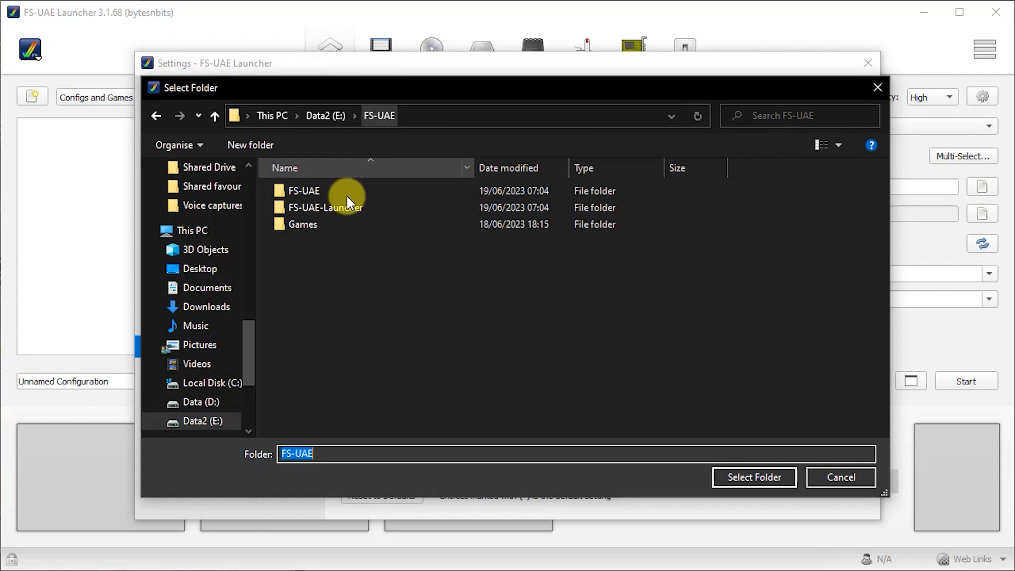
pyautogui.doubleClick(312, 223)
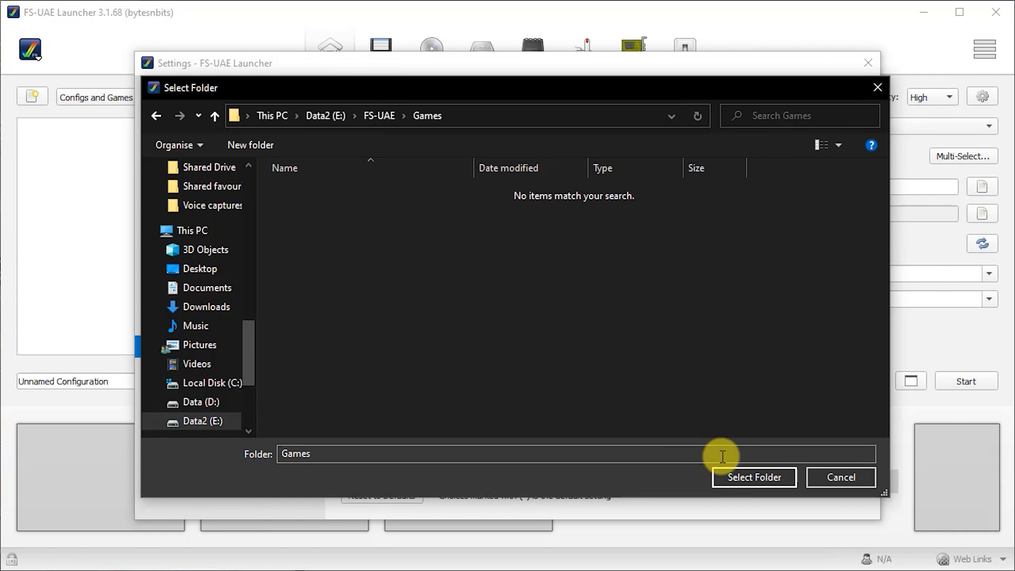
pyautogui.click(729, 477)
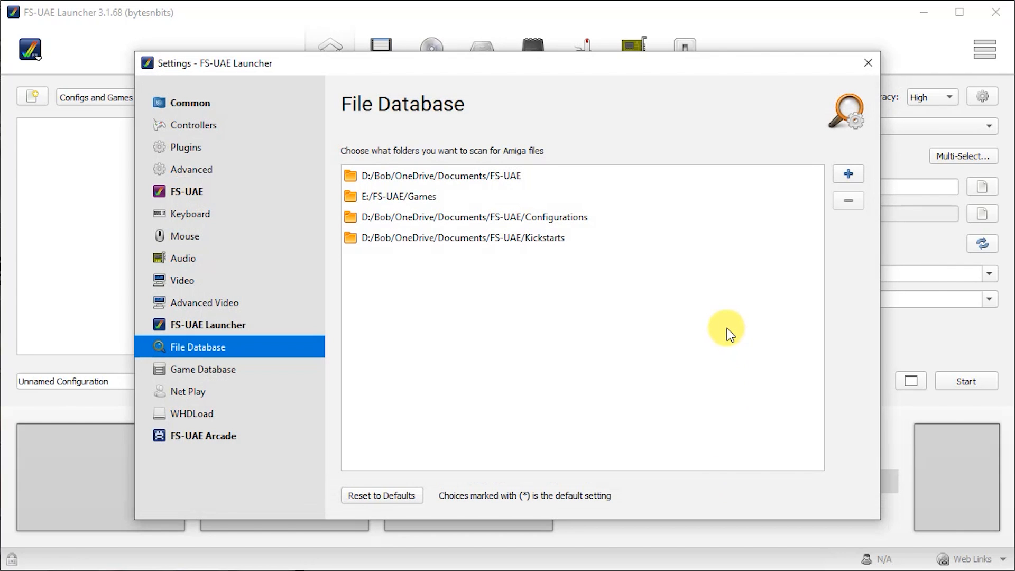
pyautogui.click(869, 66)
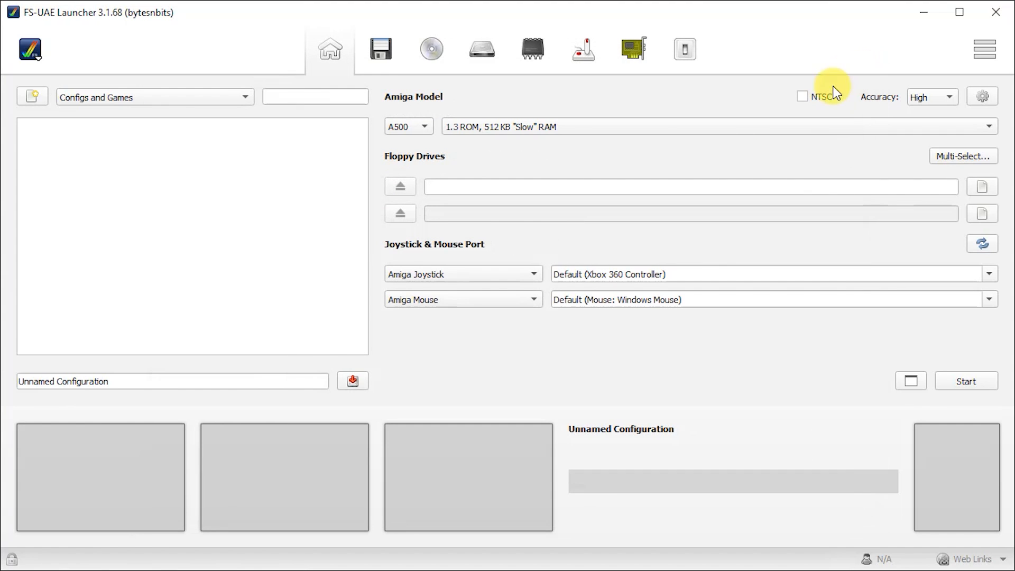
# Update the file database by scanning the listed folders, and look through the resulting game list
pyautogui.click(37, 60)
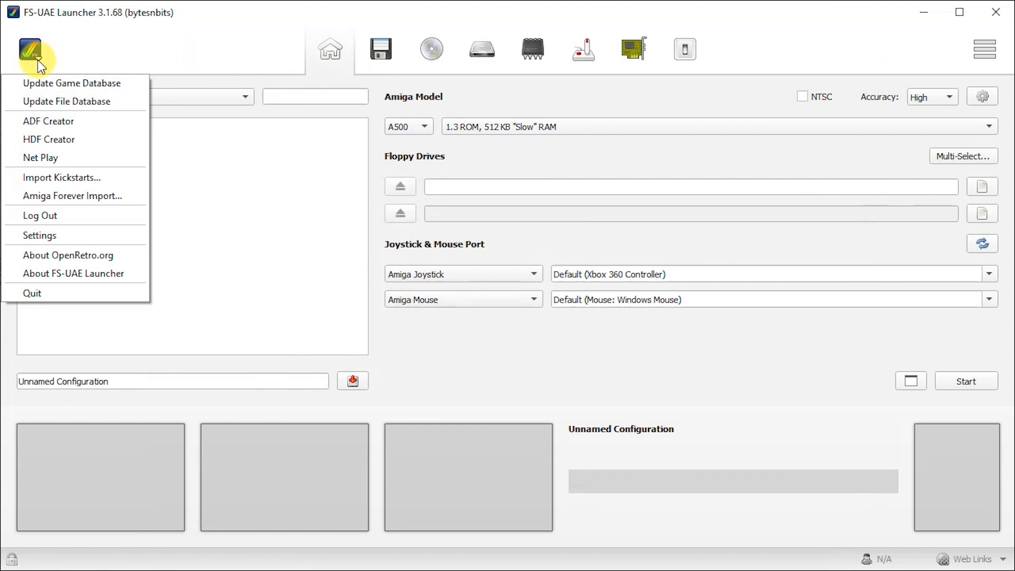
pyautogui.click(78, 100)
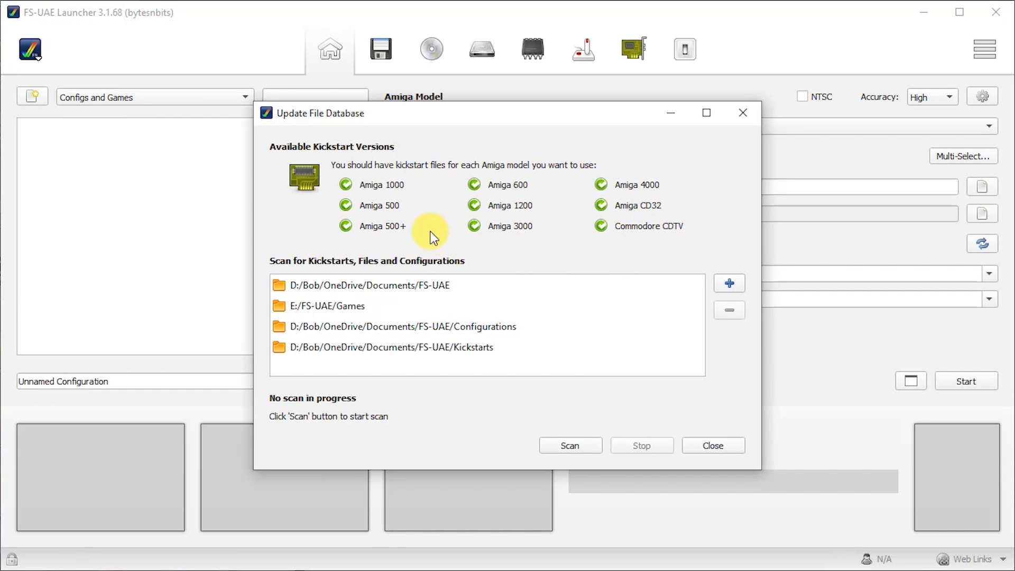
pyautogui.click(568, 446)
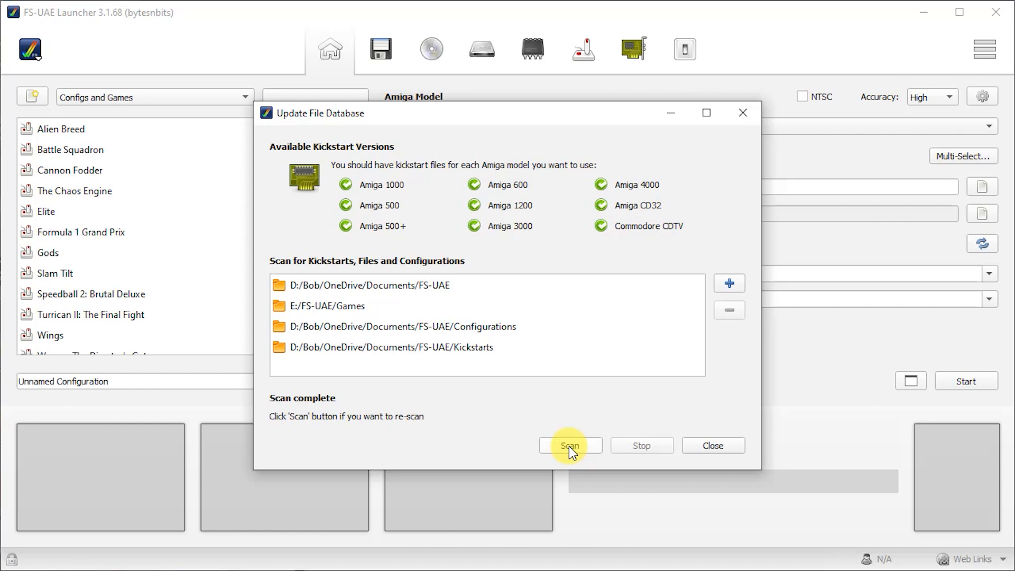
pyautogui.click(708, 444)
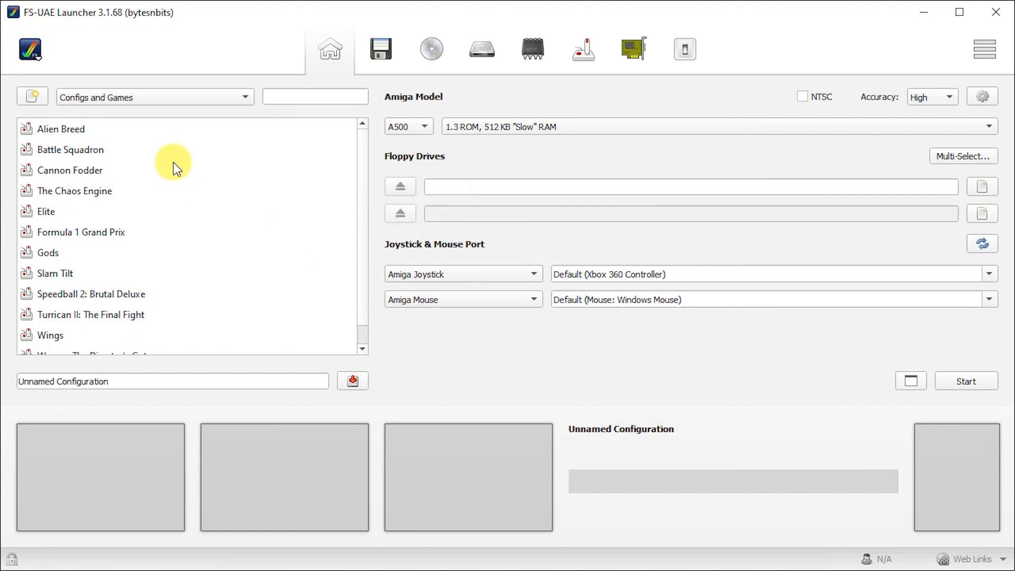
pyautogui.scroll(-1, 141, 210)
pyautogui.scroll(1, 141, 235)
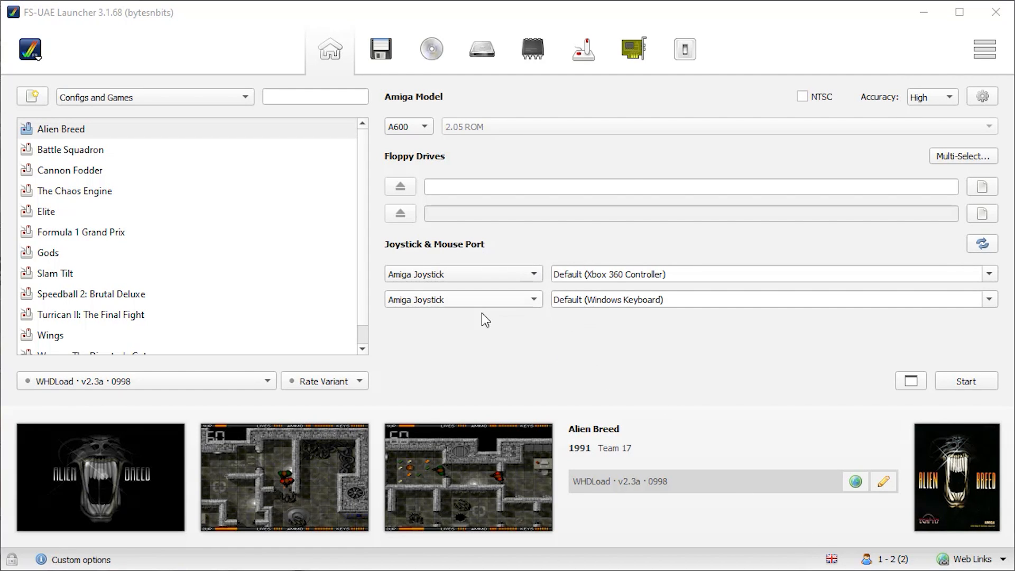
# Keep Alien Breed's first joystick port on the default Xbox 360 Controller, set the second port to Amiga Mouse, and return to the main configuration page
pyautogui.click(583, 53)
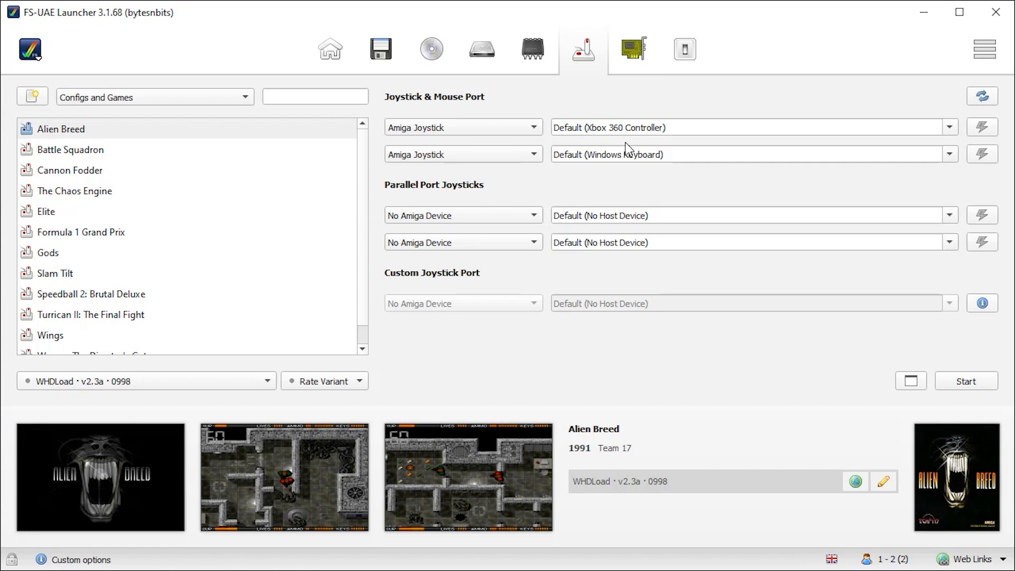
pyautogui.click(535, 132)
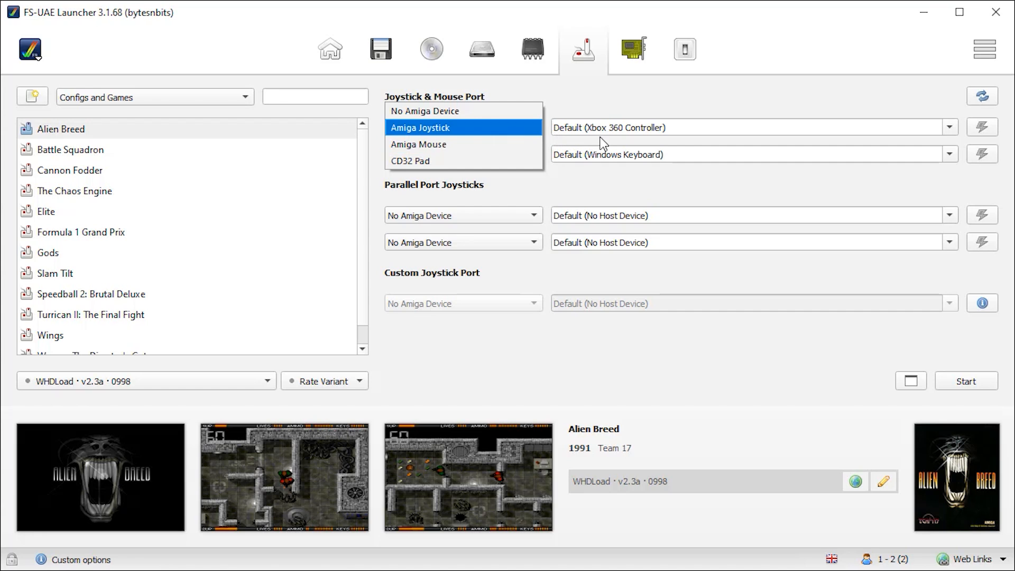
pyautogui.click(721, 128)
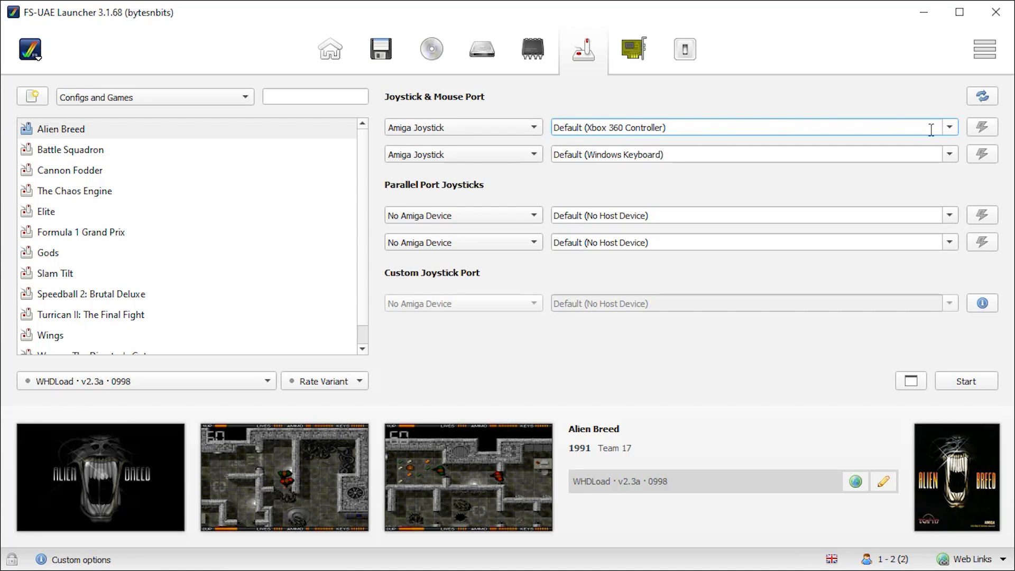
pyautogui.click(950, 130)
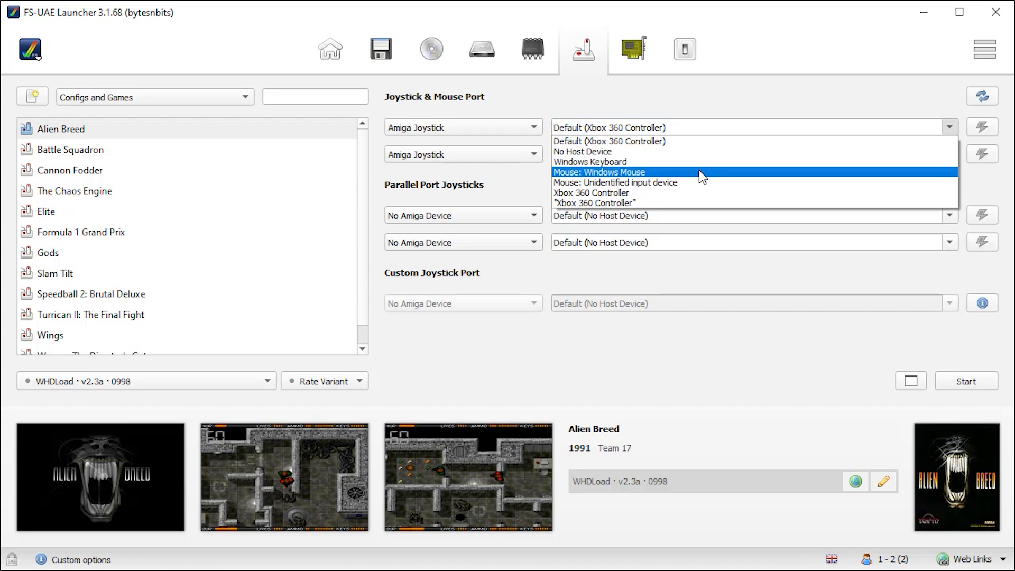
pyautogui.click(730, 140)
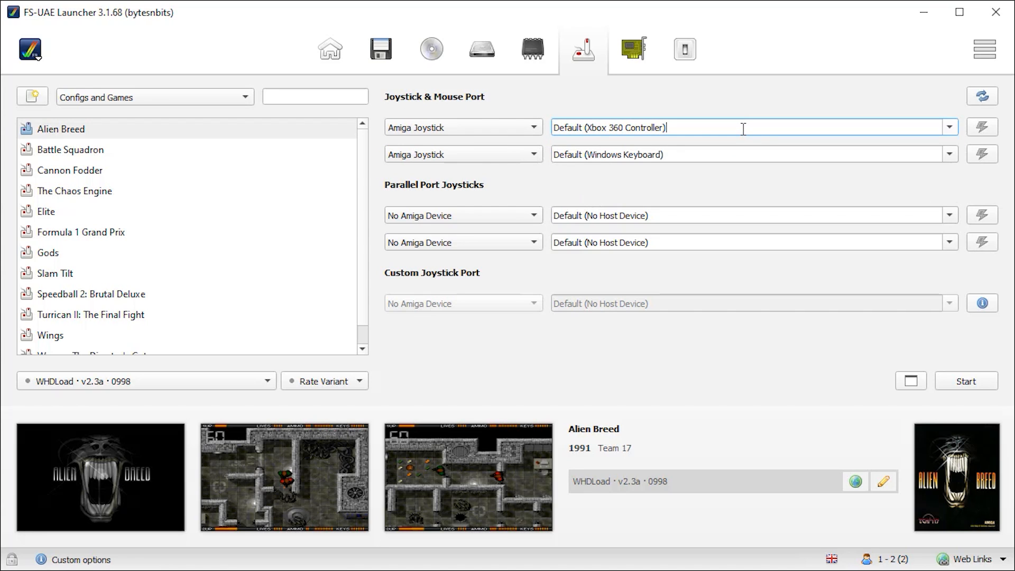
pyautogui.click(534, 154)
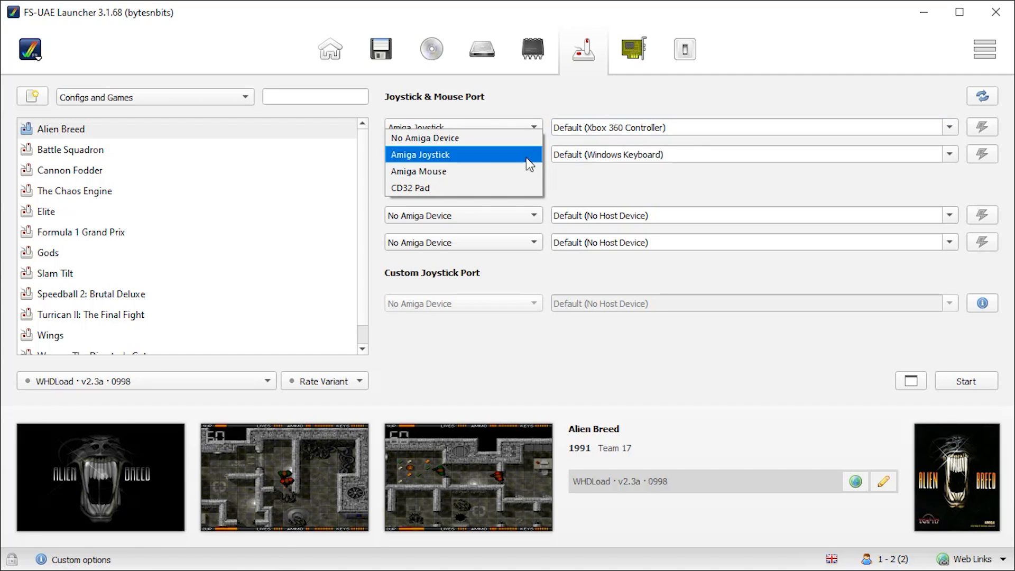
pyautogui.click(461, 171)
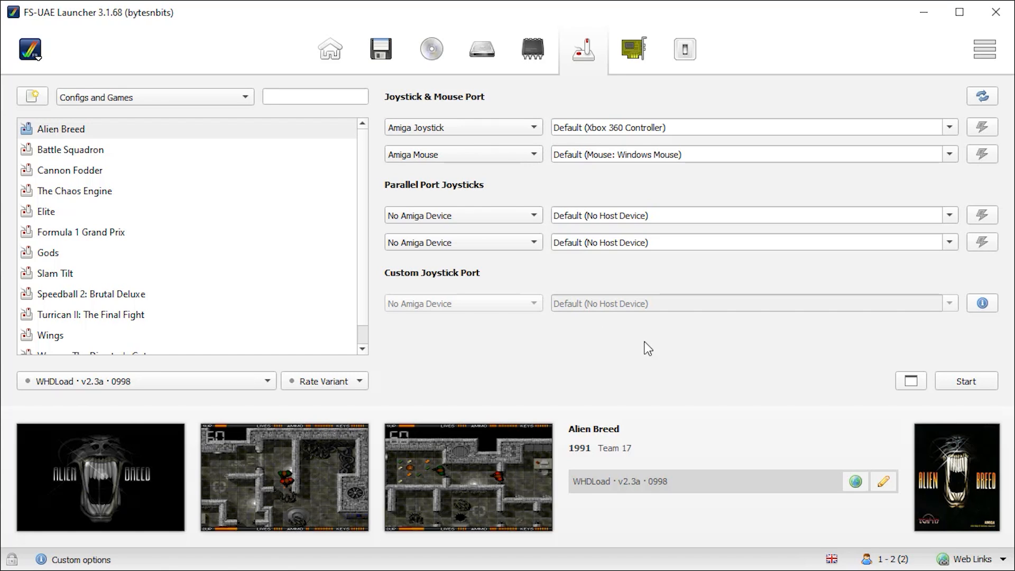
pyautogui.click(333, 58)
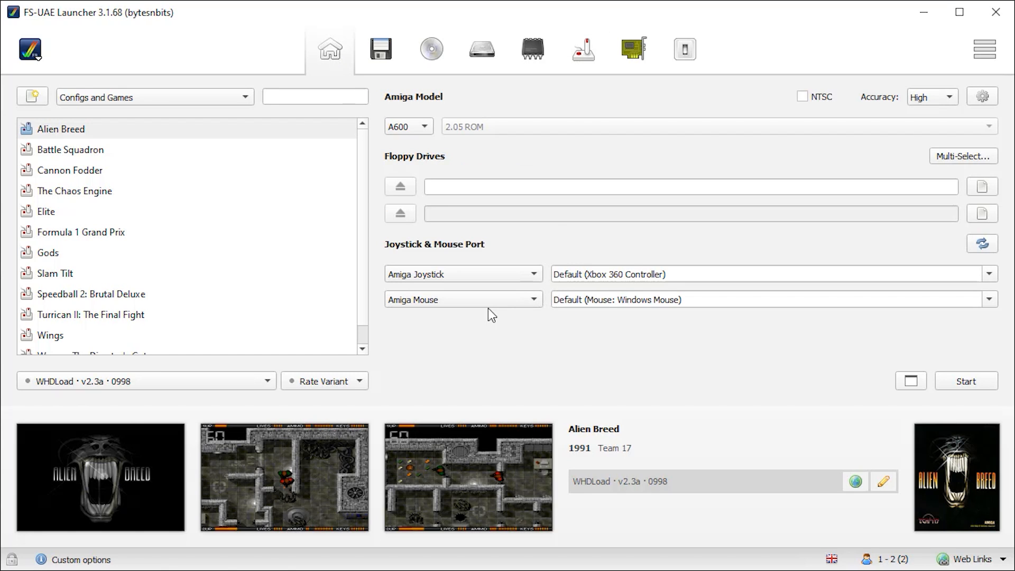
# Review the configurations of Alien Breed, Cannon Fodder and The Chaos Engine
pyautogui.click(60, 134)
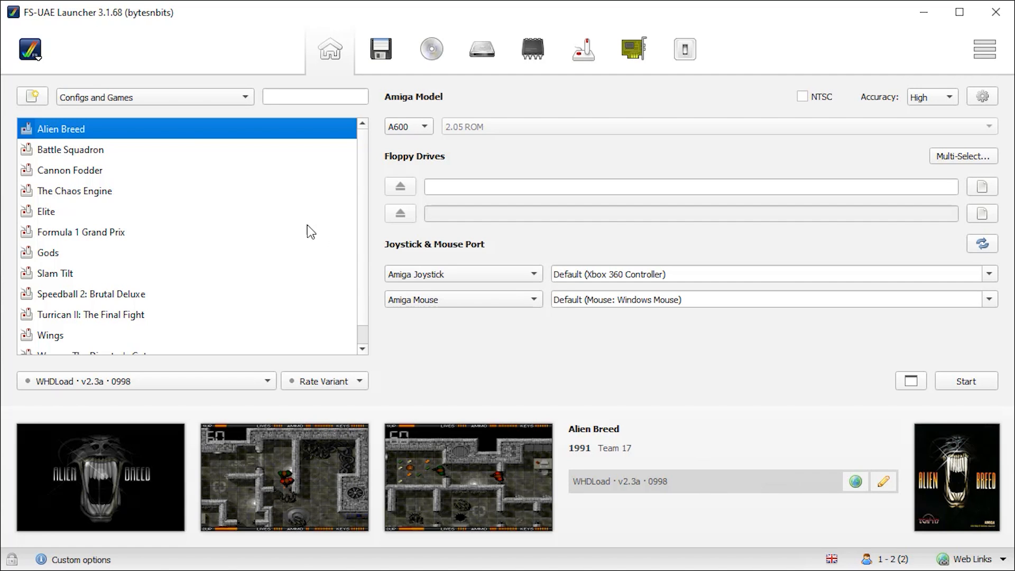
pyautogui.click(93, 172)
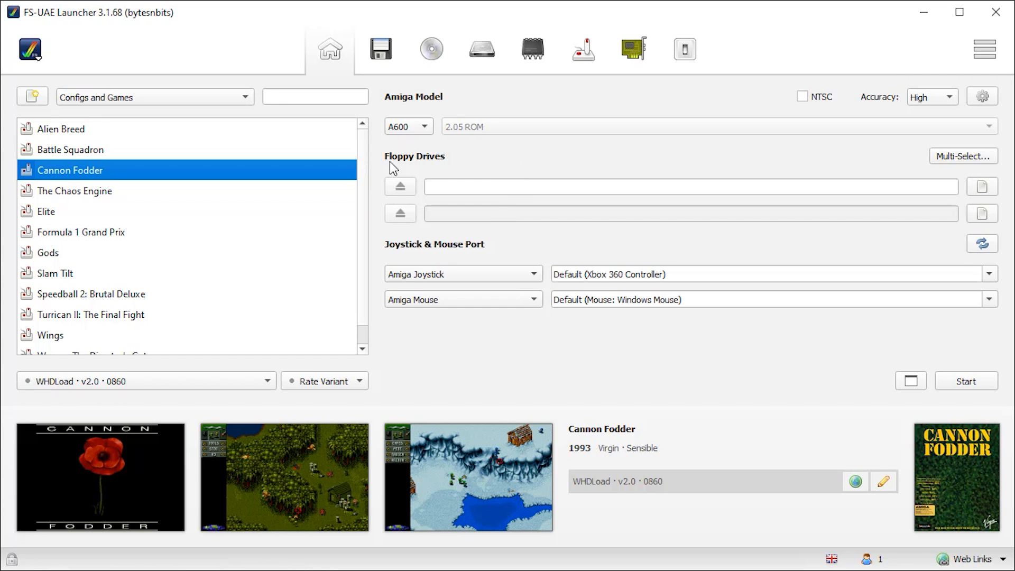
pyautogui.click(93, 197)
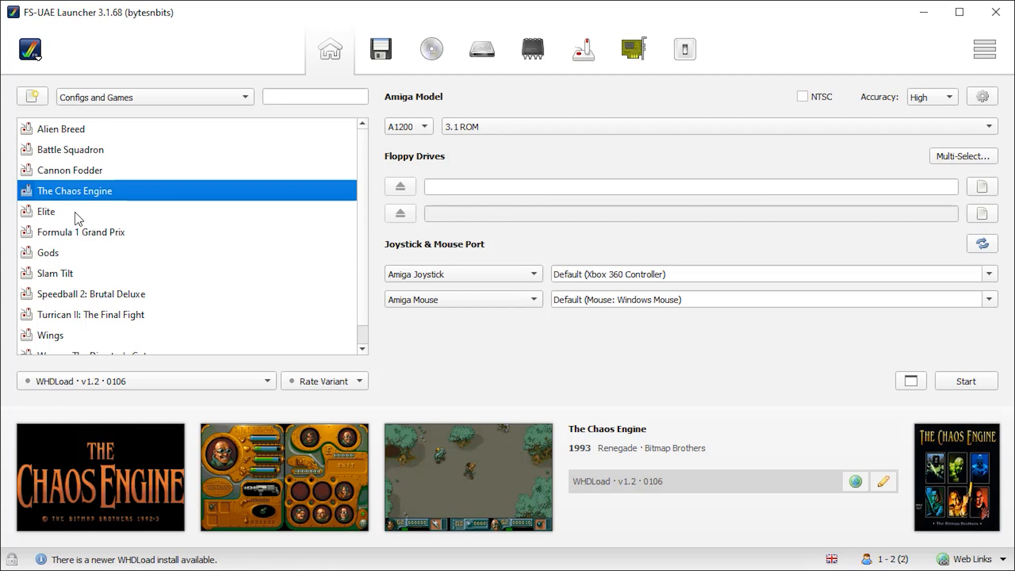
# Review the configurations of Elite, Formula 1 Grand Prix, Gods, Slam Tilt and Speedball 2: Brutal Deluxe
pyautogui.click(78, 216)
pyautogui.click(78, 236)
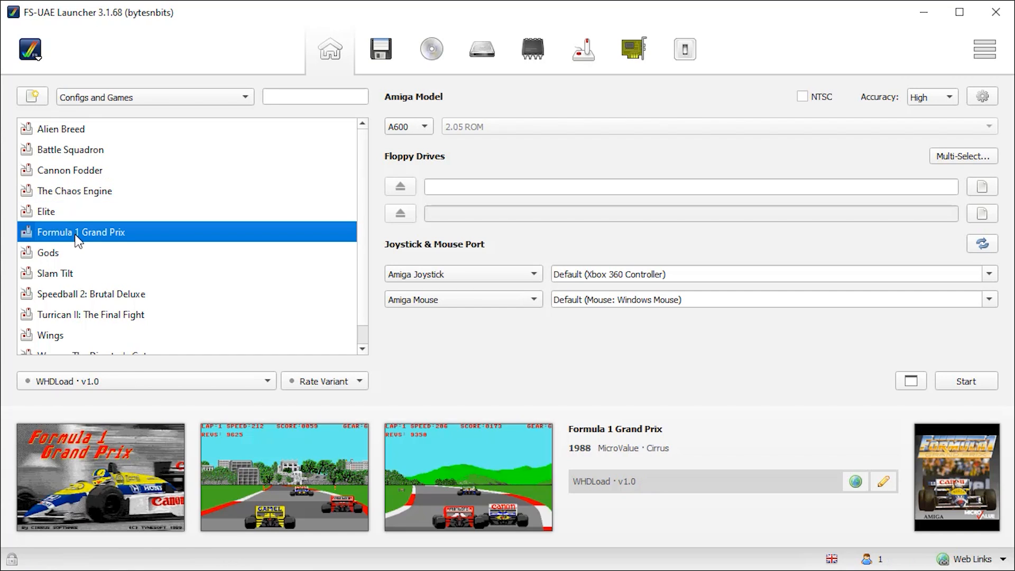
pyautogui.click(65, 258)
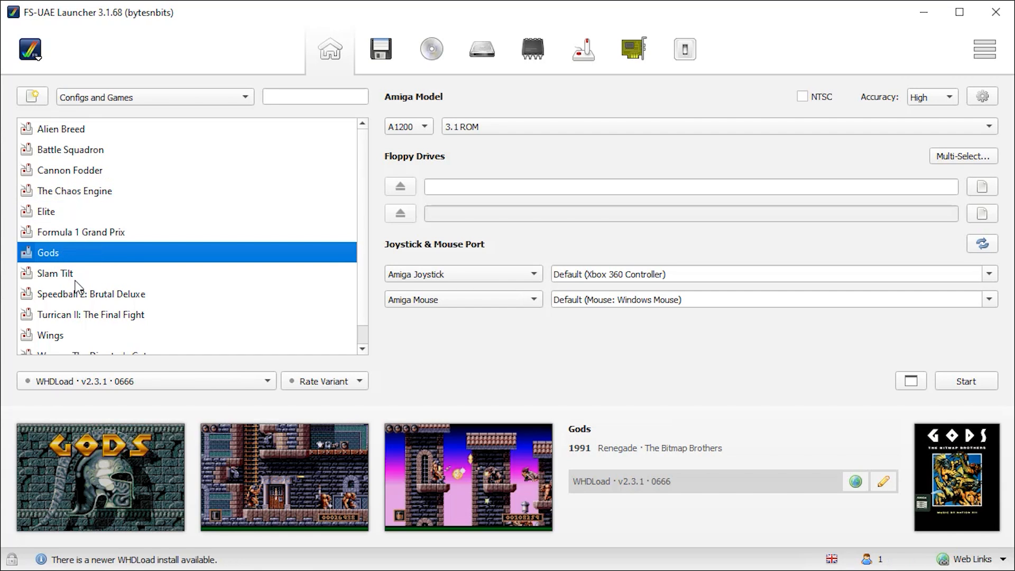
pyautogui.click(75, 280)
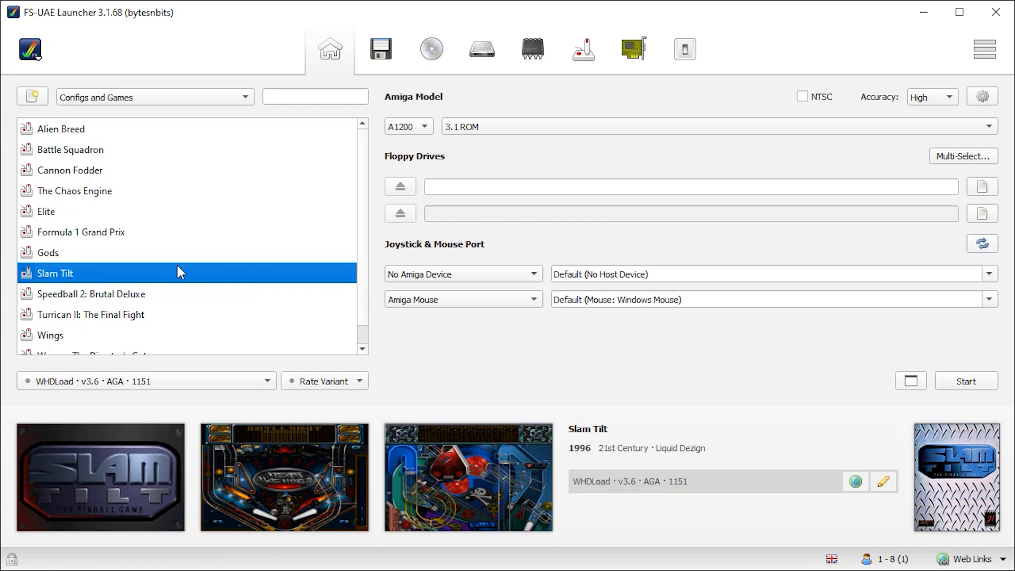
pyautogui.click(74, 293)
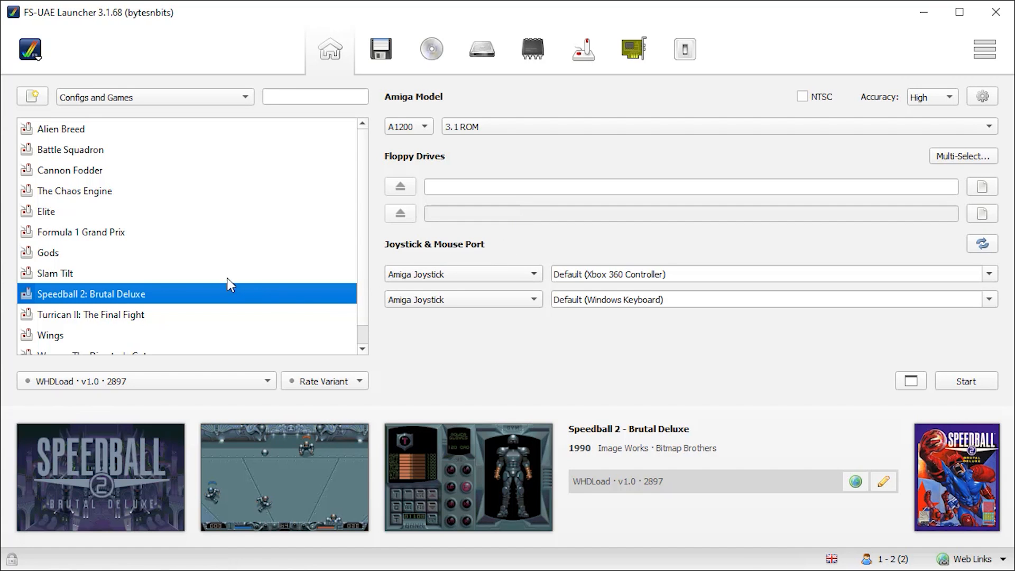
# Launch Alien Breed, open the emulator's overlay menu and look through its entries down to the input options
pyautogui.doubleClick(65, 132)
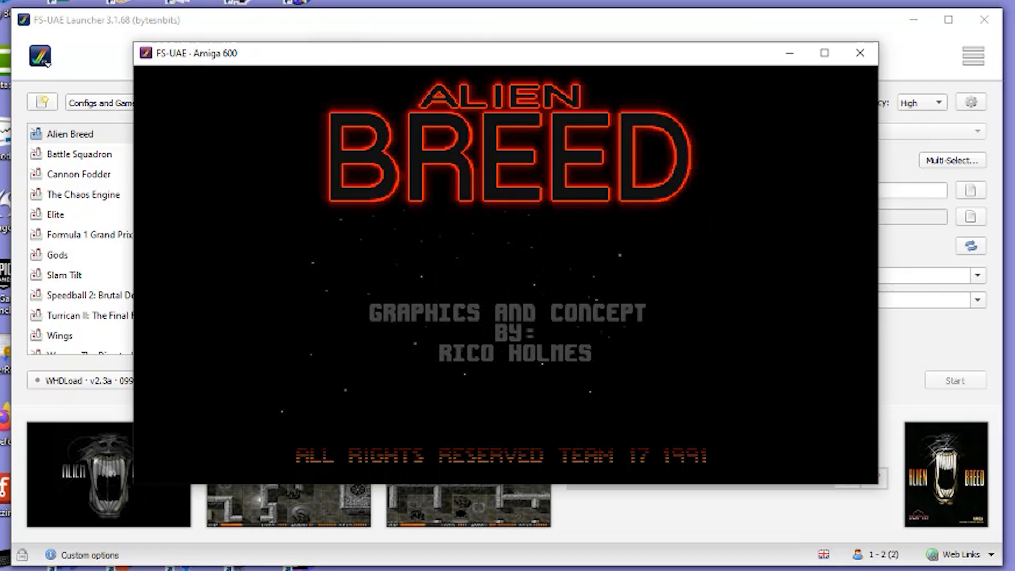
pyautogui.press('F12')
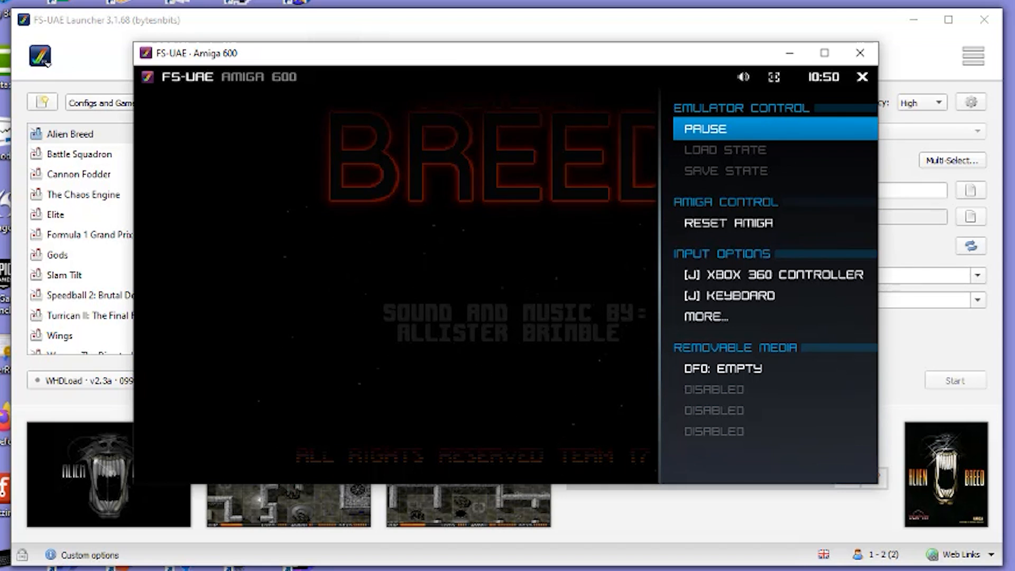
pyautogui.press('Down')
pyautogui.press('Down')
pyautogui.press('Down')
pyautogui.press('Down')
pyautogui.press('Down')
pyautogui.press('Down')
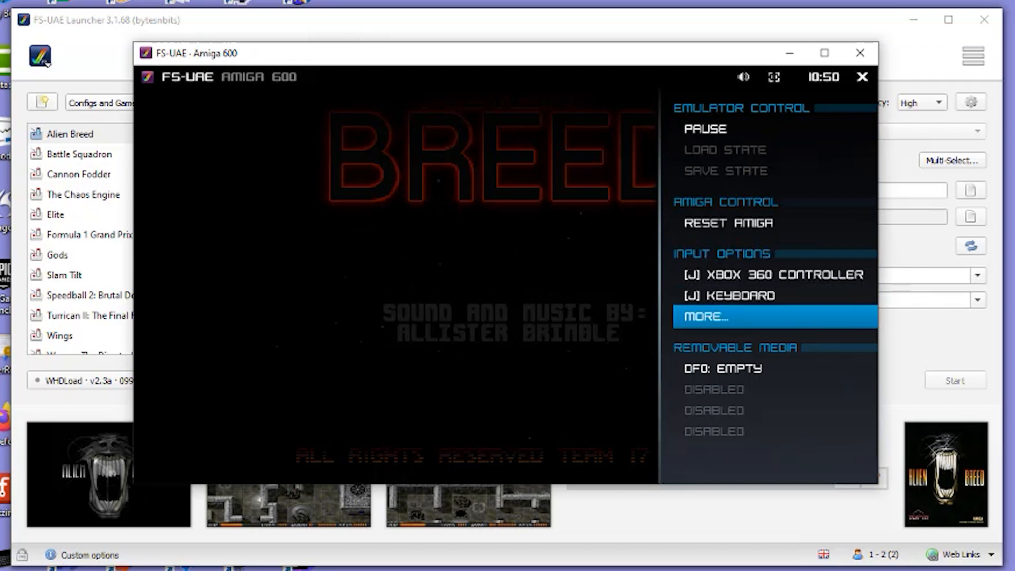
# Examine the save state and removable media entries of the overlay menu, and return to the game
pyautogui.press('Up')
pyautogui.press('Up')
pyautogui.press('Up')
pyautogui.press('Up')
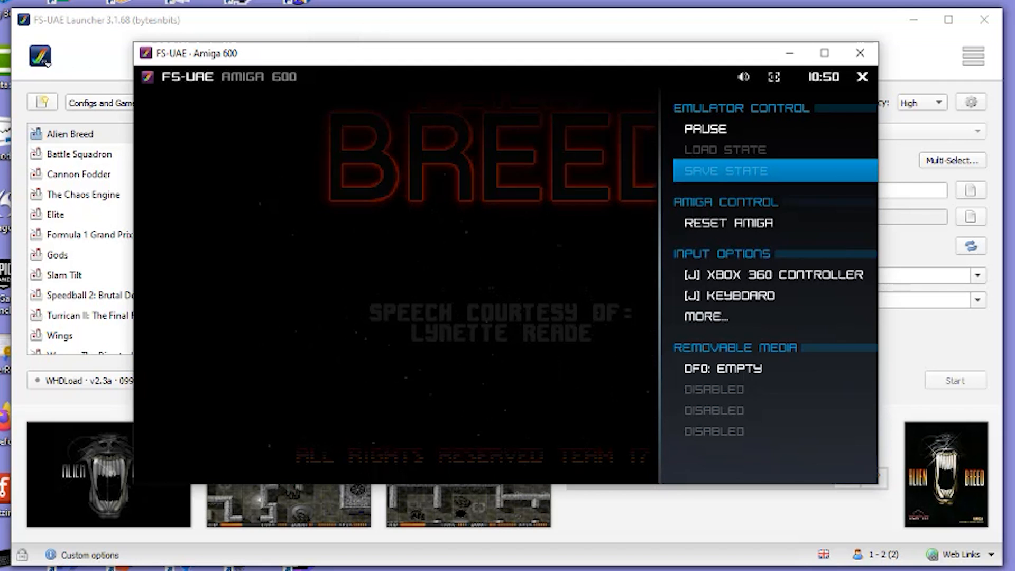
pyautogui.press('Down')
pyautogui.press('Down')
pyautogui.press('Down')
pyautogui.press('Down')
pyautogui.press('Down')
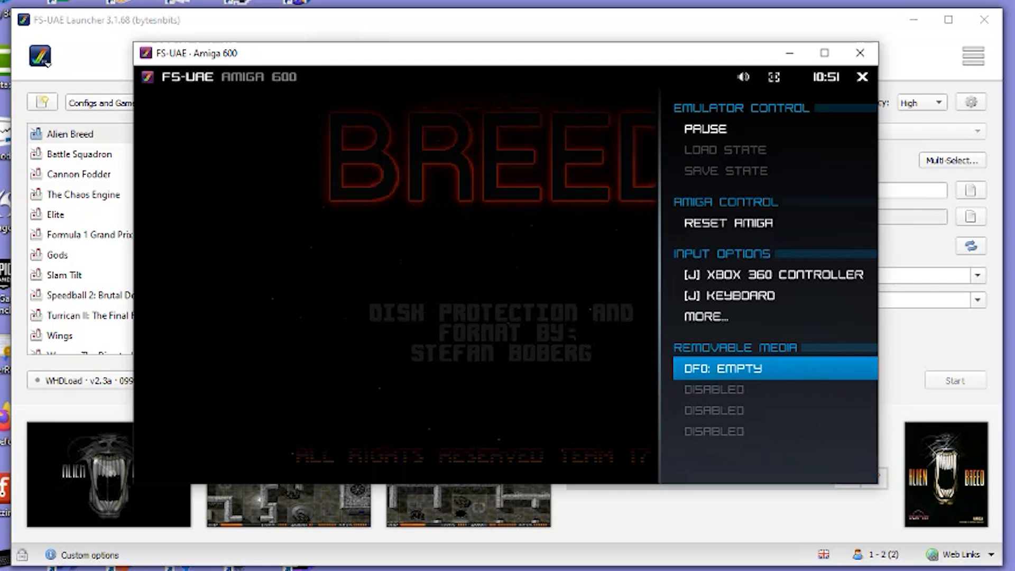
pyautogui.press('F12')
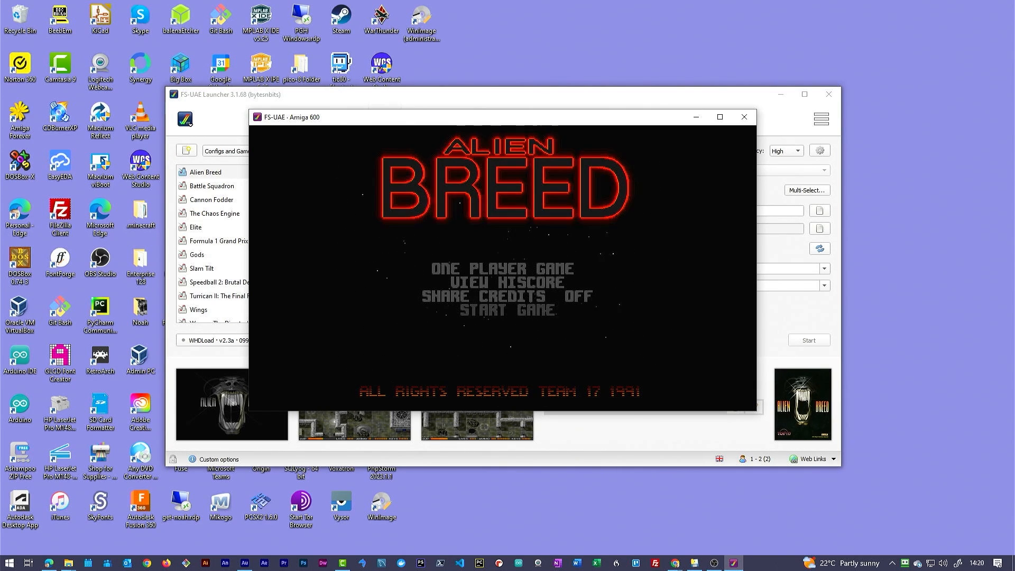
# Try Alien Breed and its overlay menu in full screen, return to windowed mode and quit the emulator
pyautogui.hotkey('alt', 'Return')
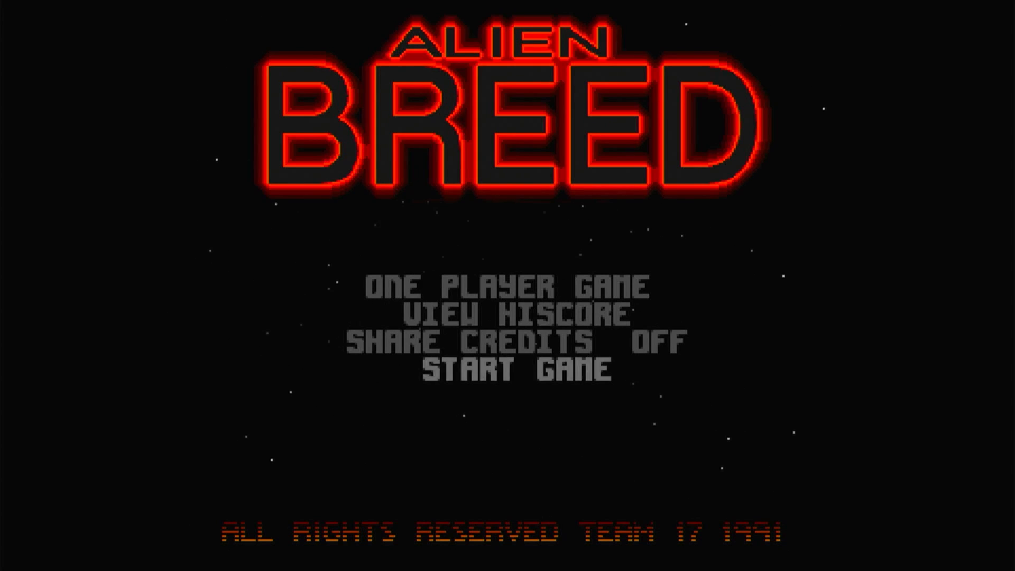
pyautogui.press('F12')
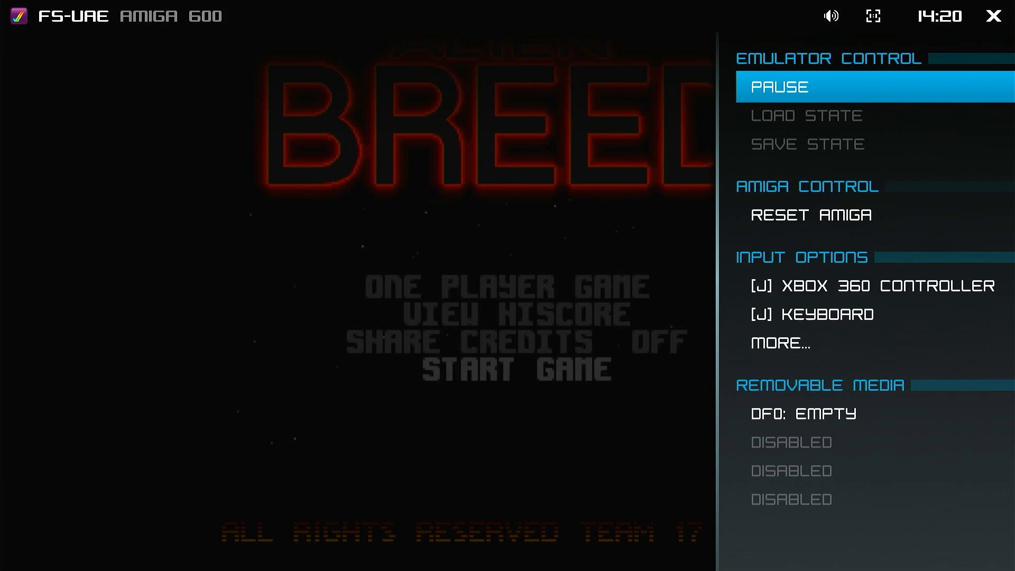
pyautogui.press('F12')
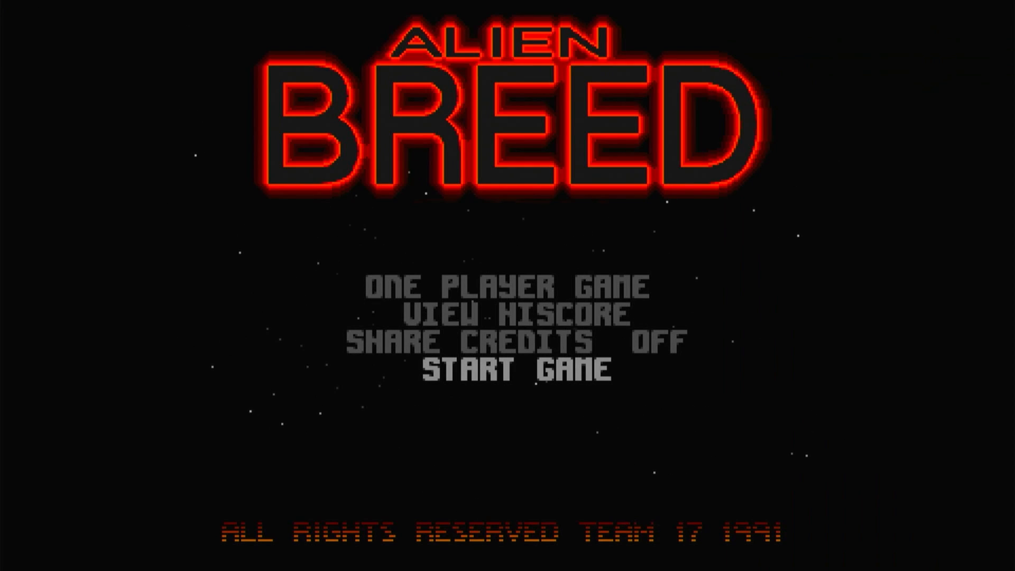
pyautogui.hotkey('alt', 'Return')
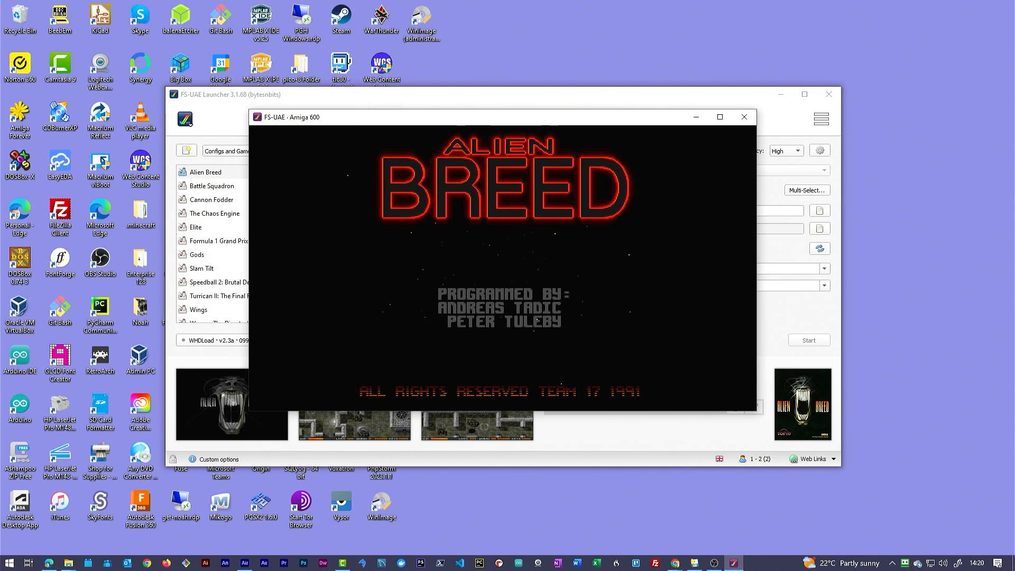
pyautogui.click(744, 117)
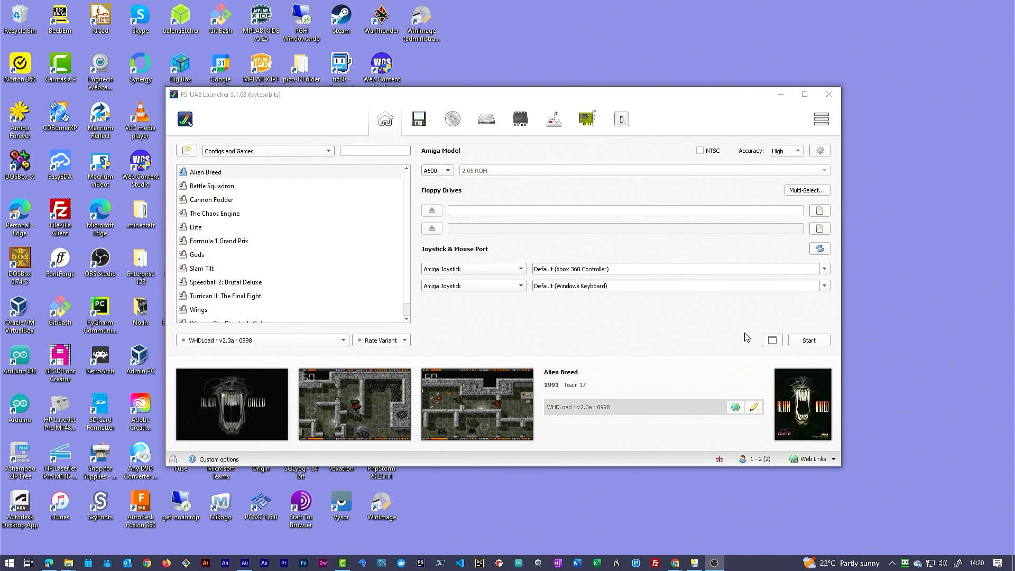
# Set games to start in full screen, launch Cannon Fodder and quit it through the overlay menu
pyautogui.click(772, 341)
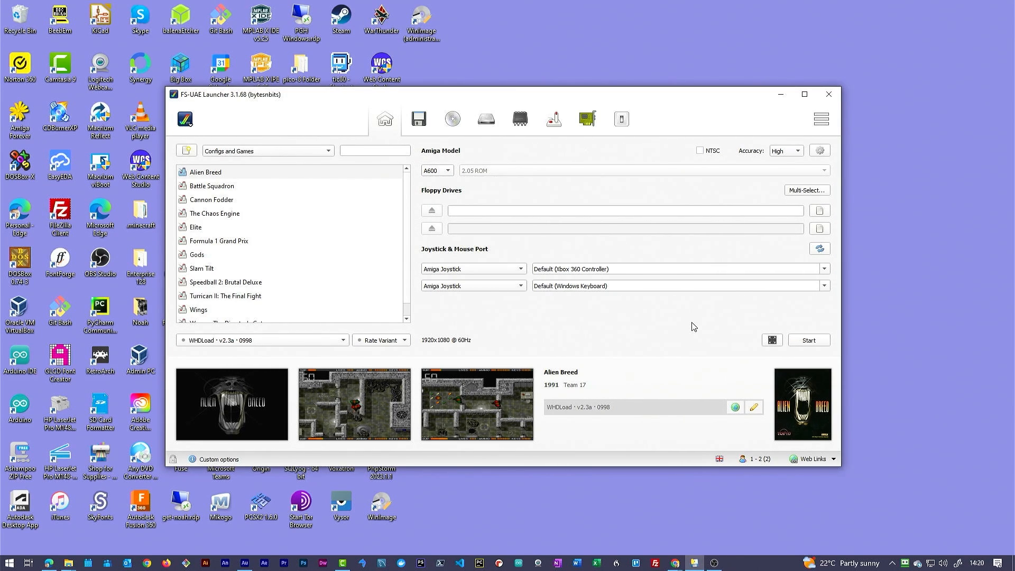
pyautogui.click(211, 204)
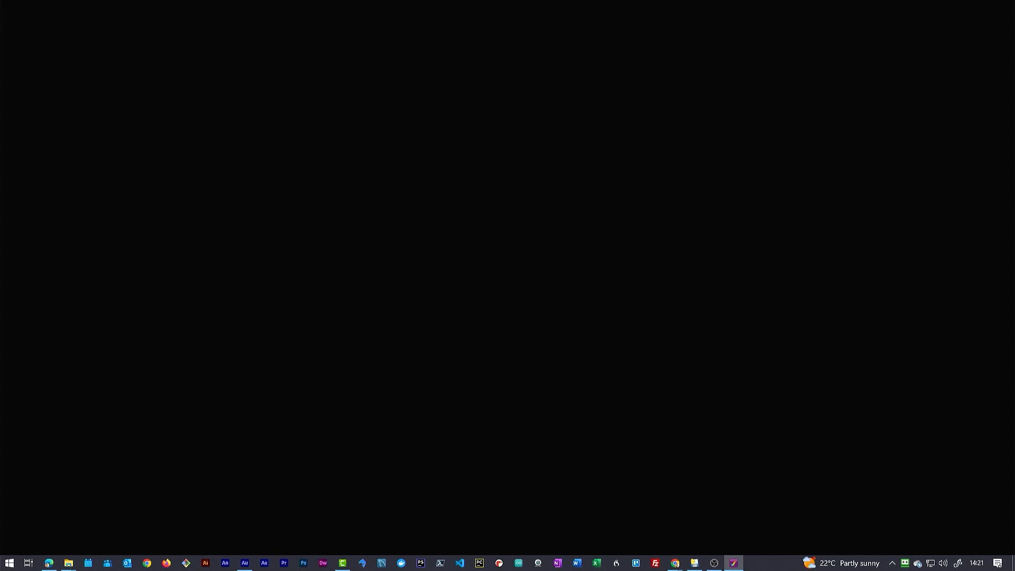
pyautogui.press('F12')
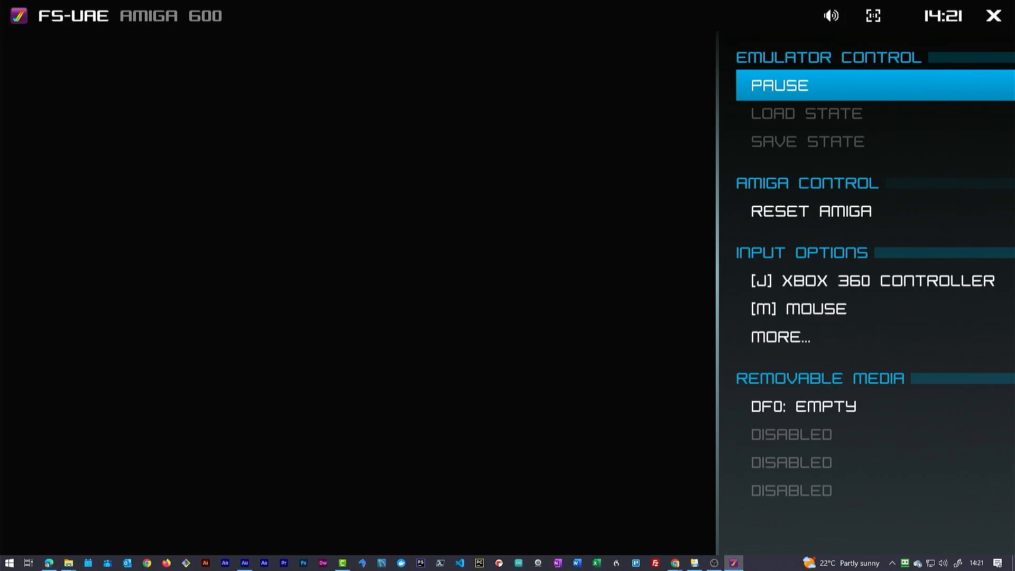
pyautogui.press('Up')
pyautogui.press('Return')
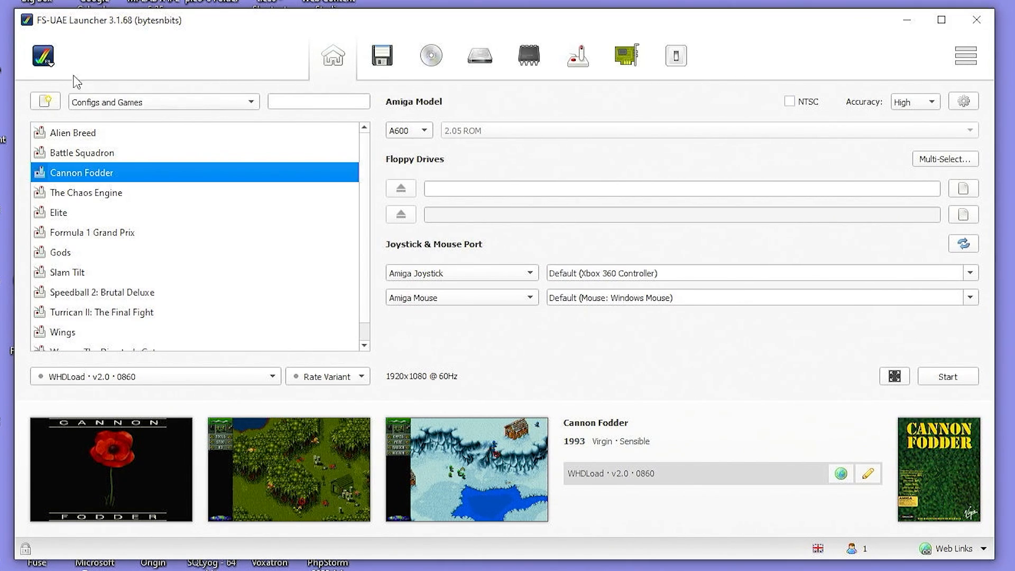
# Turn on Render scan lines in the launcher's Video settings and close the settings
pyautogui.click(47, 58)
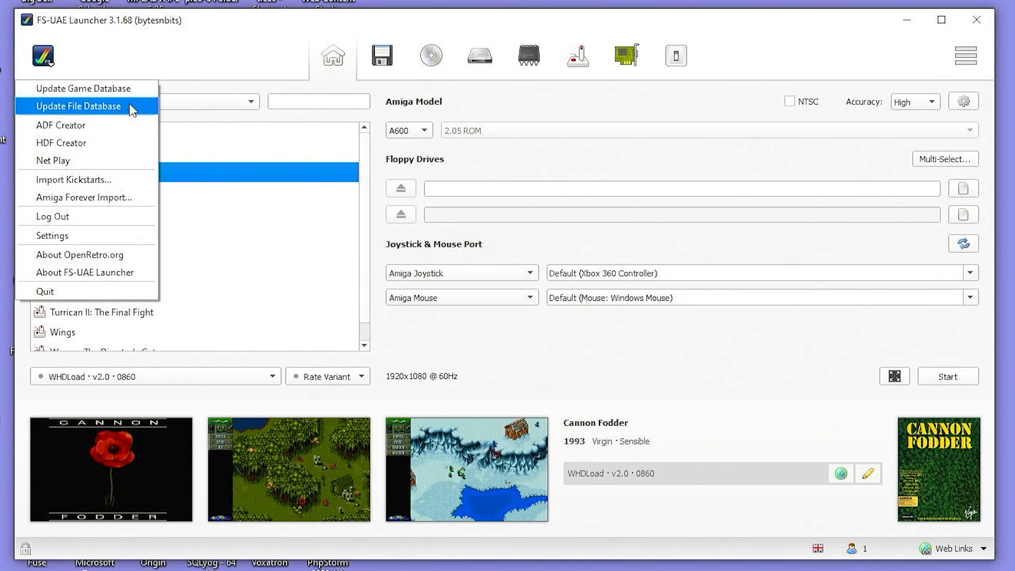
pyautogui.click(66, 232)
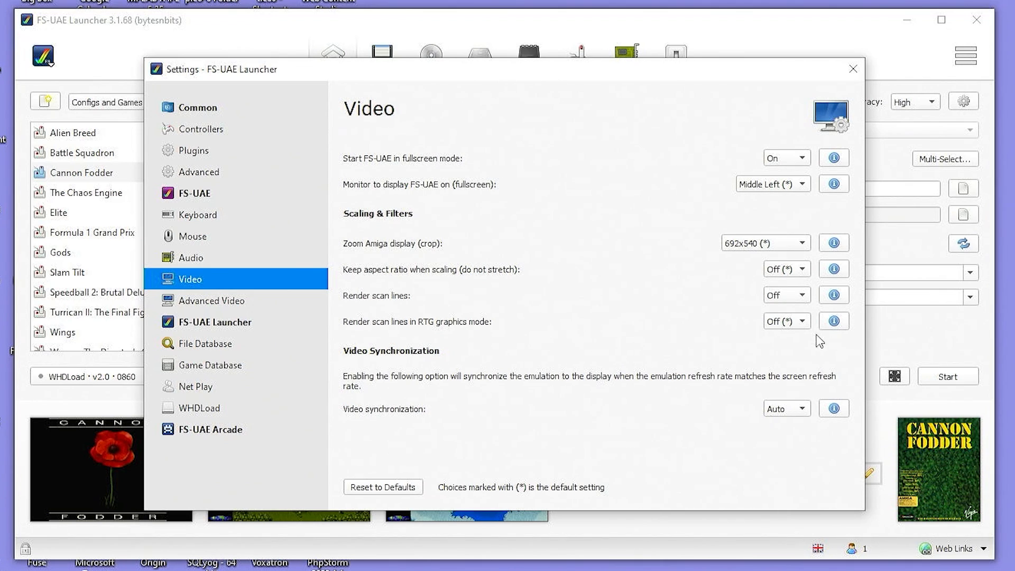
pyautogui.click(803, 295)
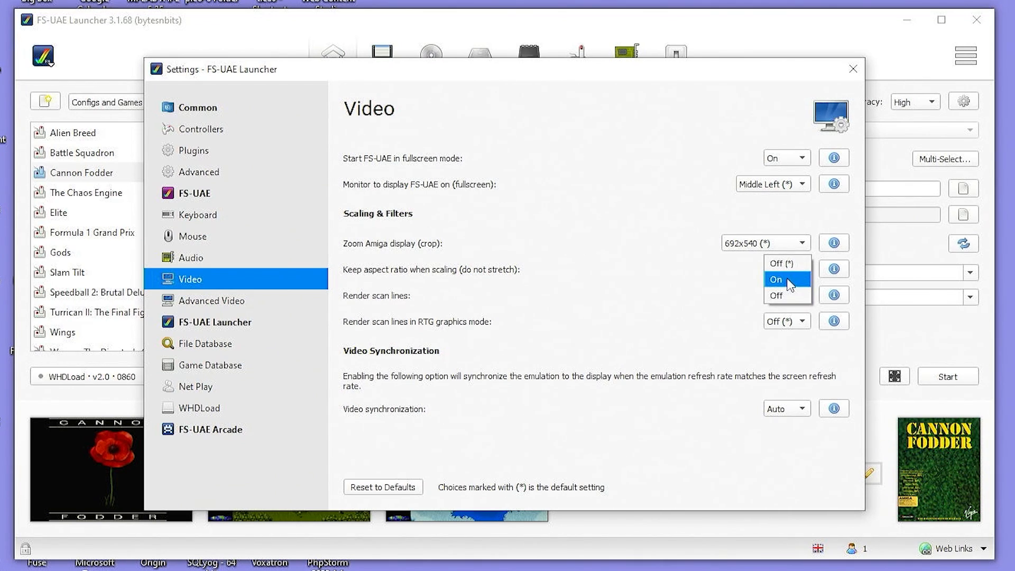
pyautogui.click(787, 280)
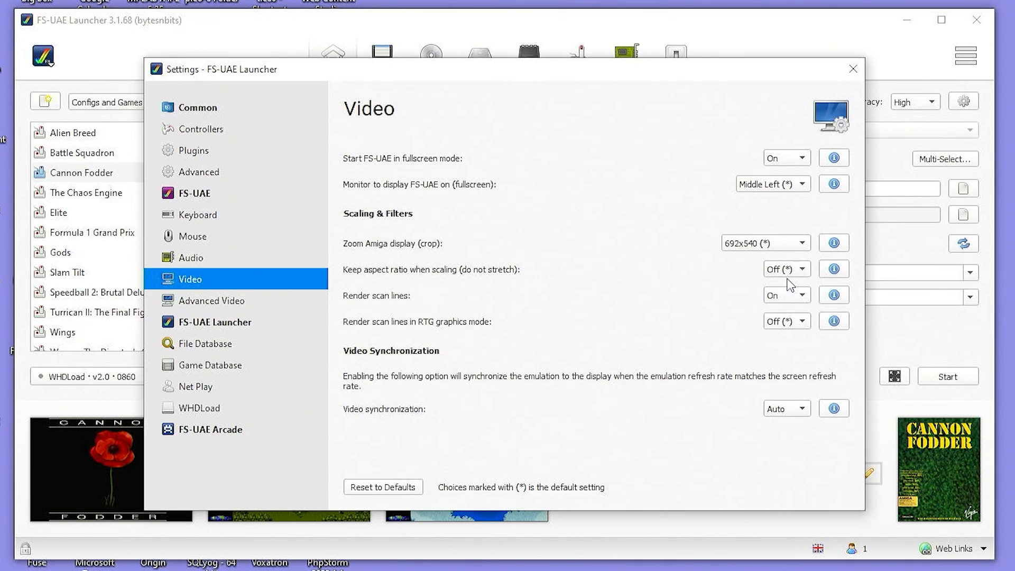
pyautogui.click(855, 72)
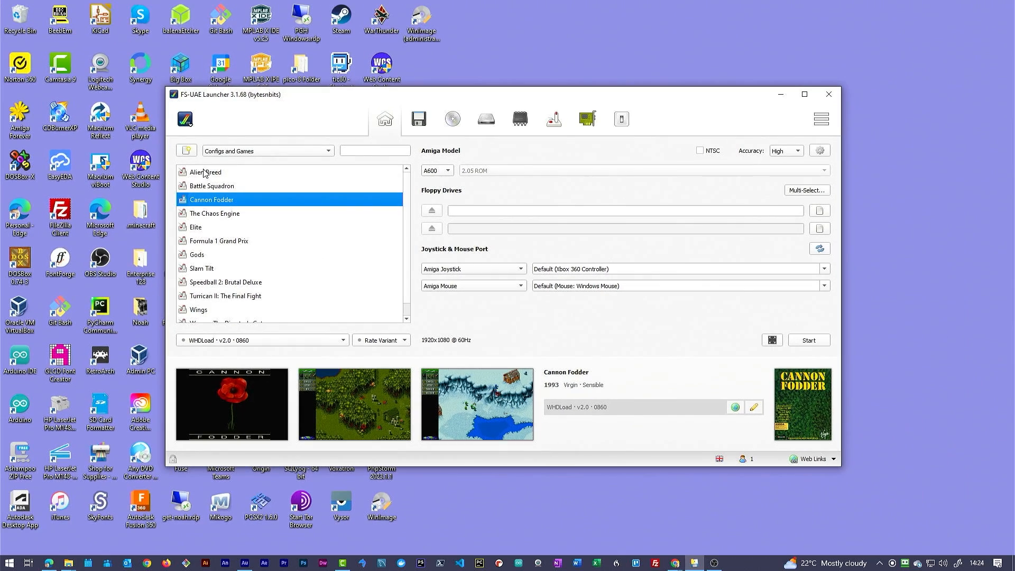
# Launch Alien Breed in full screen to check the scan line rendering, and quit it through the overlay menu
pyautogui.doubleClick(206, 172)
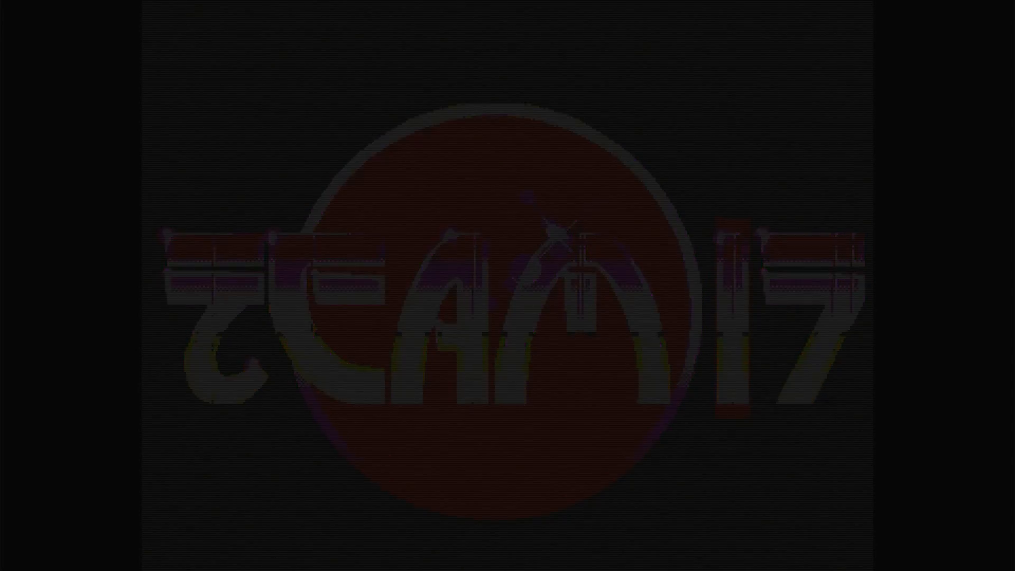
pyautogui.press('F12')
pyautogui.press('Up')
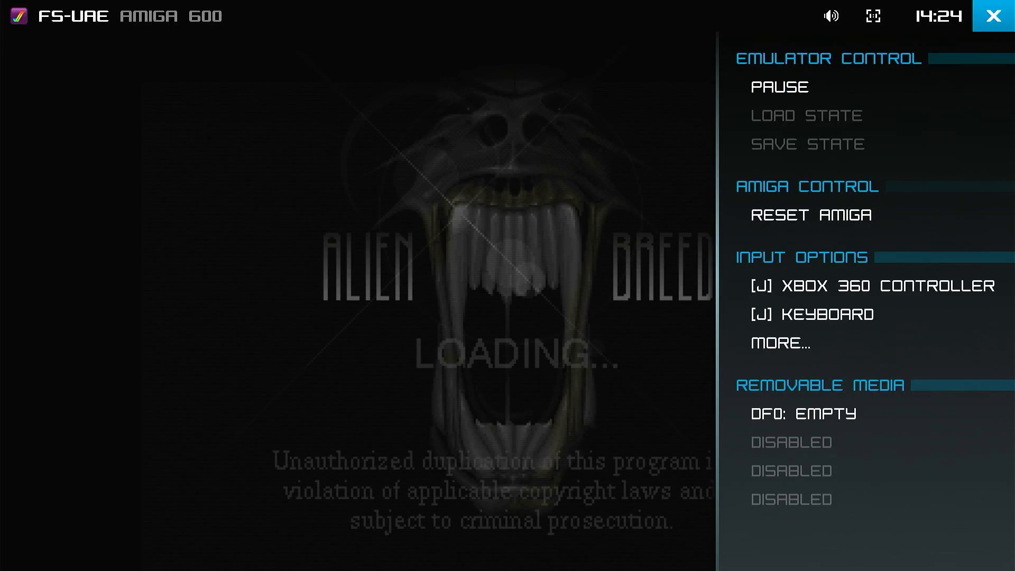
pyautogui.press('Return')
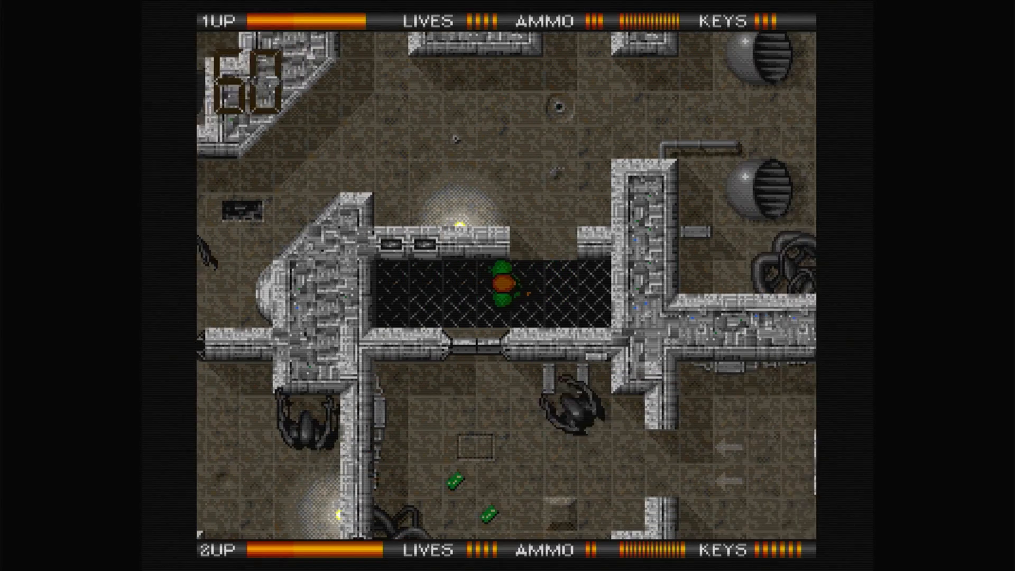
pyautogui.write('ga')
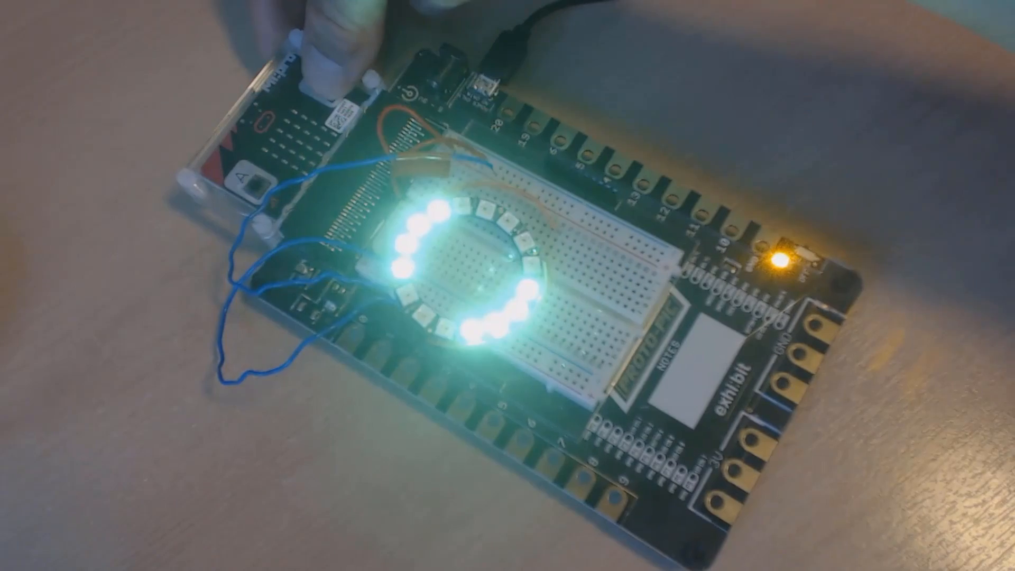